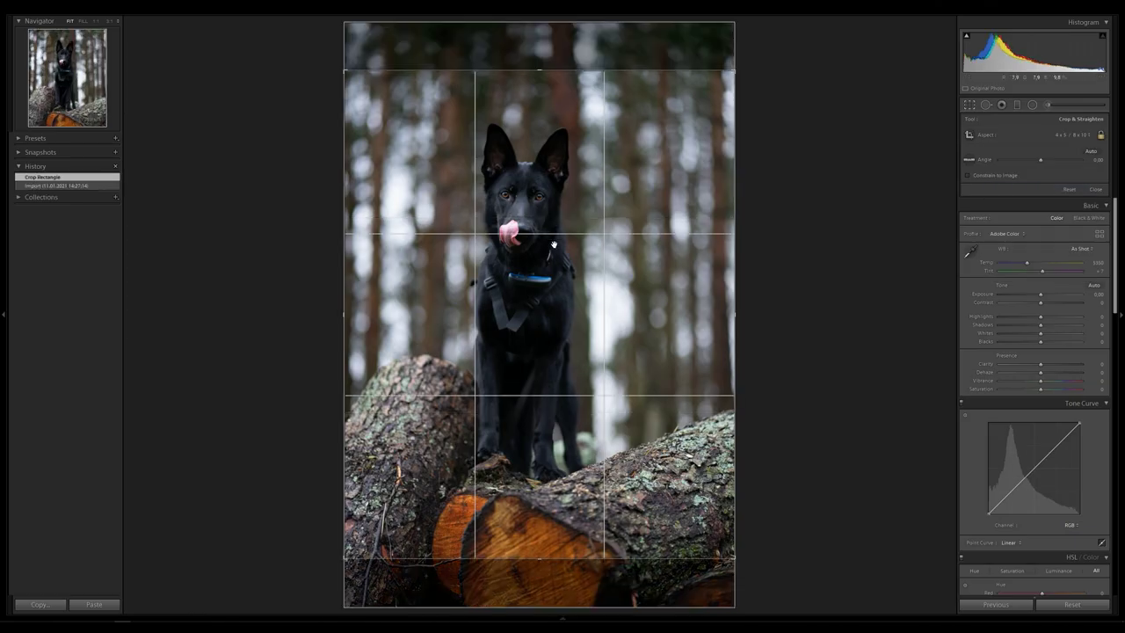
Crop the photo closer around the dog at the 4 x 5 / 8 x 10 aspect ratio, with the angle set to -4.08.
{"action": "left_click_drag", "start_coordinate": [738, 25], "coordinate": [717, 58]}
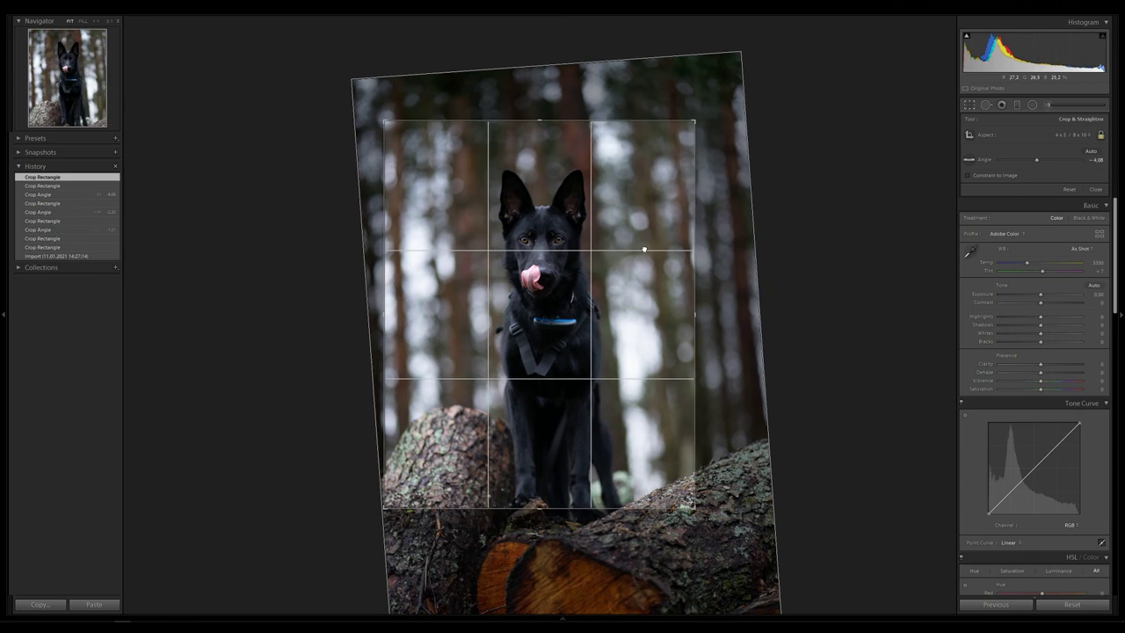
{"action": "left_click_drag", "start_coordinate": [645, 249], "coordinate": [642, 218]}
{"action": "key", "text": "Return"}
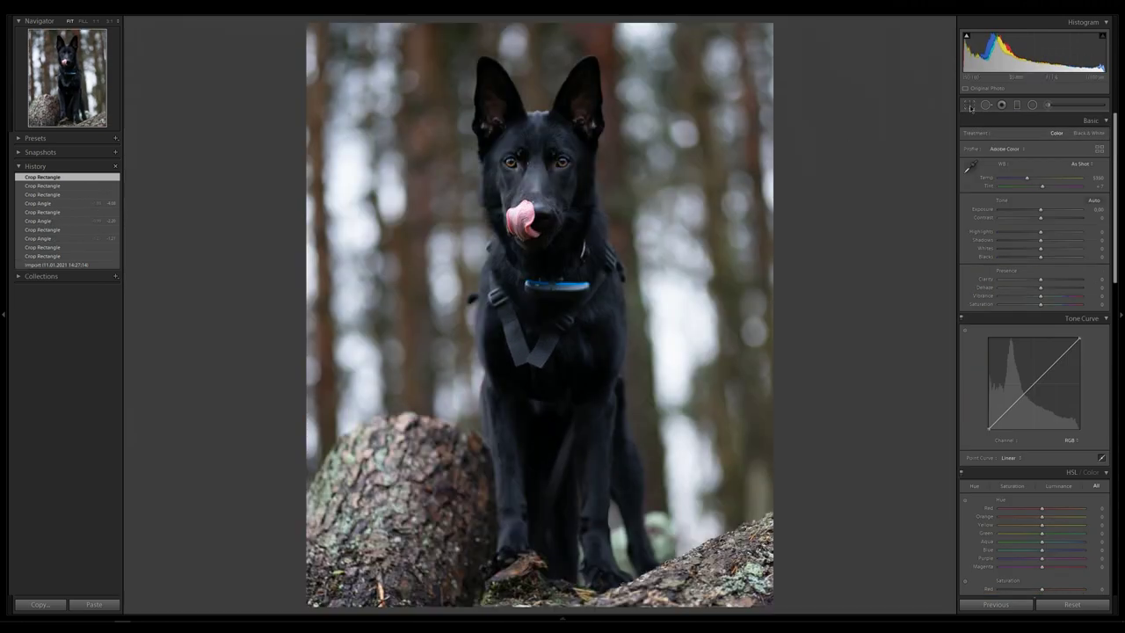
Brush a local adjustment over the dog's face with Clarity 47, Shadows 14 and slightly increased Sharpness.
{"action": "key", "text": "k"}
{"action": "left_click", "coordinate": [1037, 323]}
{"action": "scroll", "coordinate": [518, 186], "scroll_direction": "up", "scroll_amount": 5}
{"action": "left_click", "coordinate": [526, 200]}
{"action": "left_click_drag", "start_coordinate": [1040, 223], "coordinate": [1058, 223]}
{"action": "key", "text": "0"}
{"action": "mouse_move", "coordinate": [536, 203]}
{"action": "left_mouse_down"}
{"action": "mouse_move", "coordinate": [508, 149]}
{"action": "mouse_move", "coordinate": [607, 167]}
{"action": "left_mouse_up"}
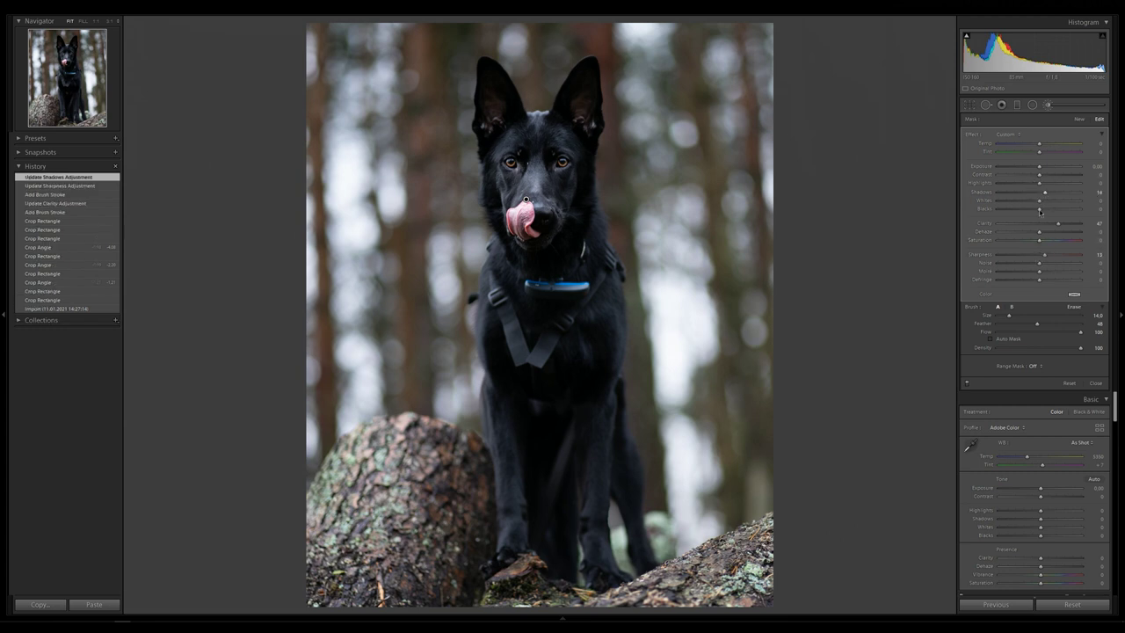
Compare the face before and after up close, and set its brush adjustment to Sharpness 100 and Noise 29.
{"action": "key", "text": "z"}
{"action": "left_click_drag", "start_coordinate": [613, 169], "coordinate": [575, 226]}
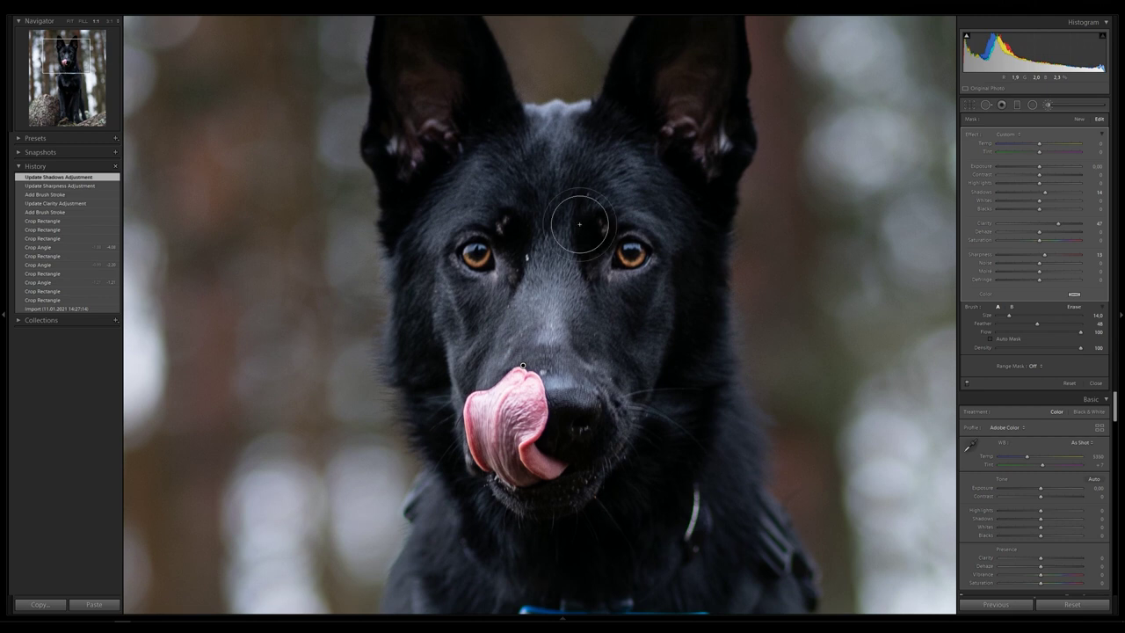
{"action": "left_click_drag", "start_coordinate": [610, 181], "coordinate": [593, 232]}
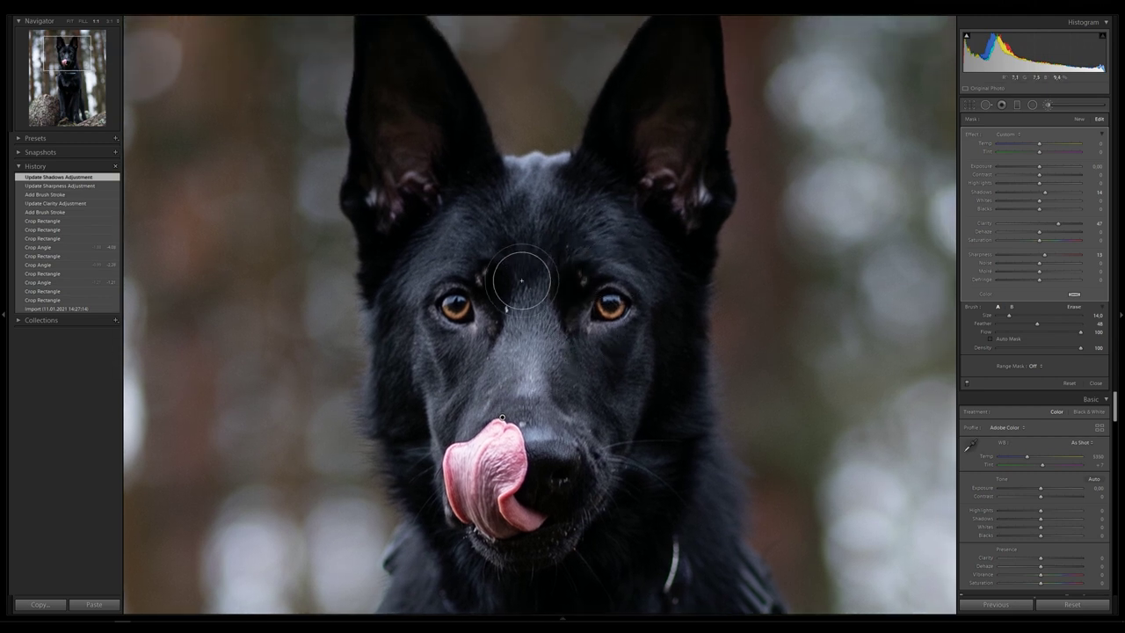
{"action": "key", "text": "y"}
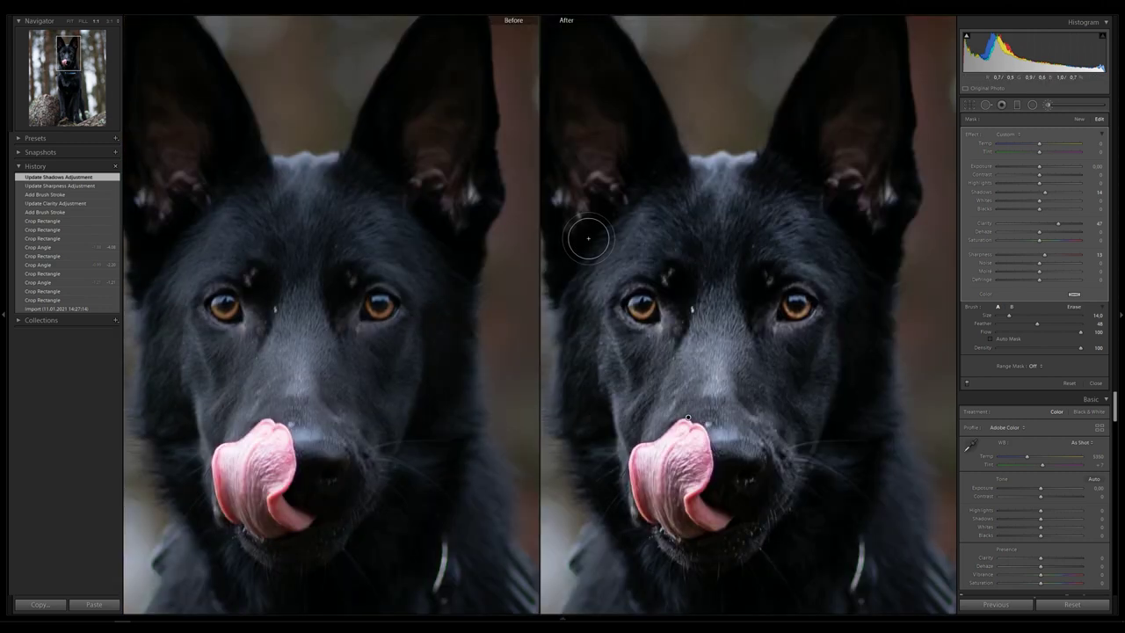
{"action": "key", "text": "z"}
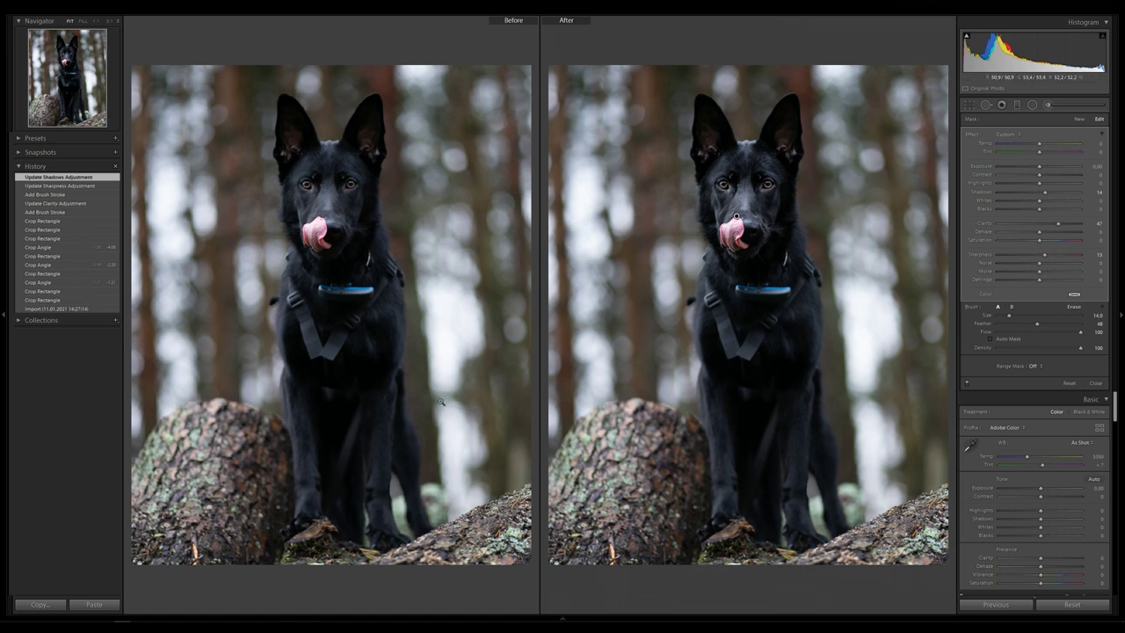
{"action": "key", "text": "z"}
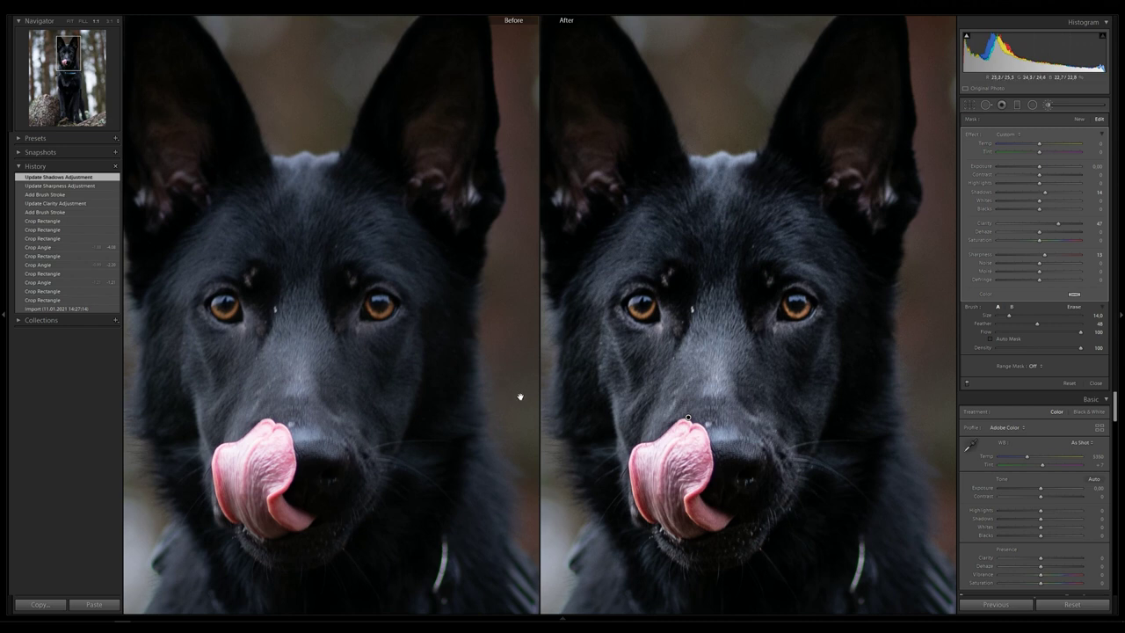
{"action": "left_click_drag", "start_coordinate": [1041, 260], "coordinate": [1087, 257]}
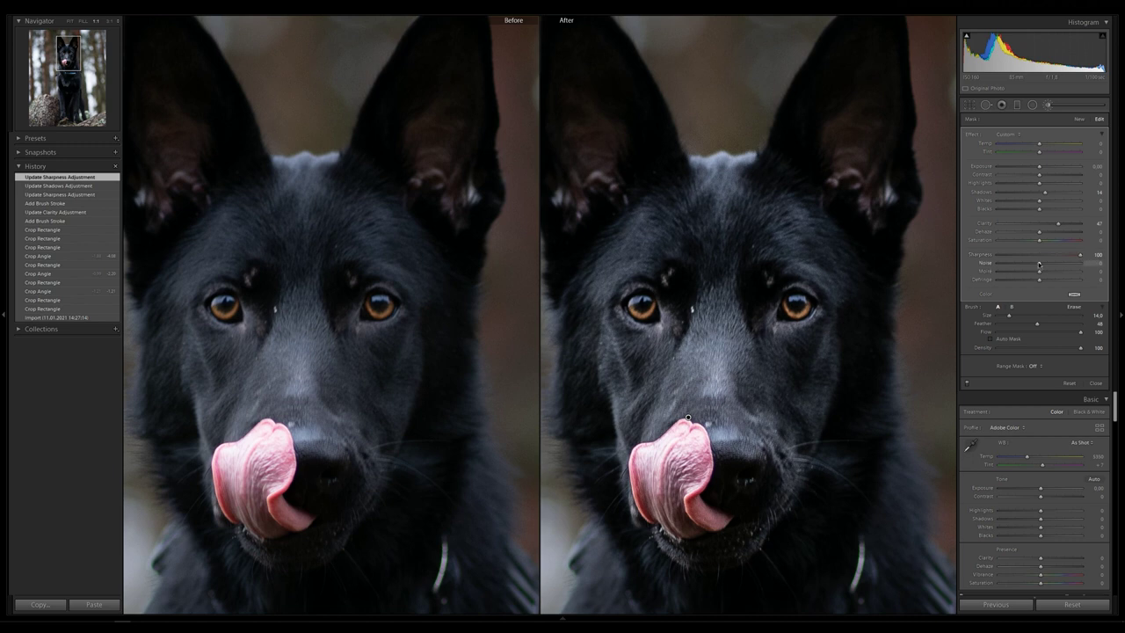
{"action": "left_click_drag", "start_coordinate": [1050, 265], "coordinate": [1052, 265]}
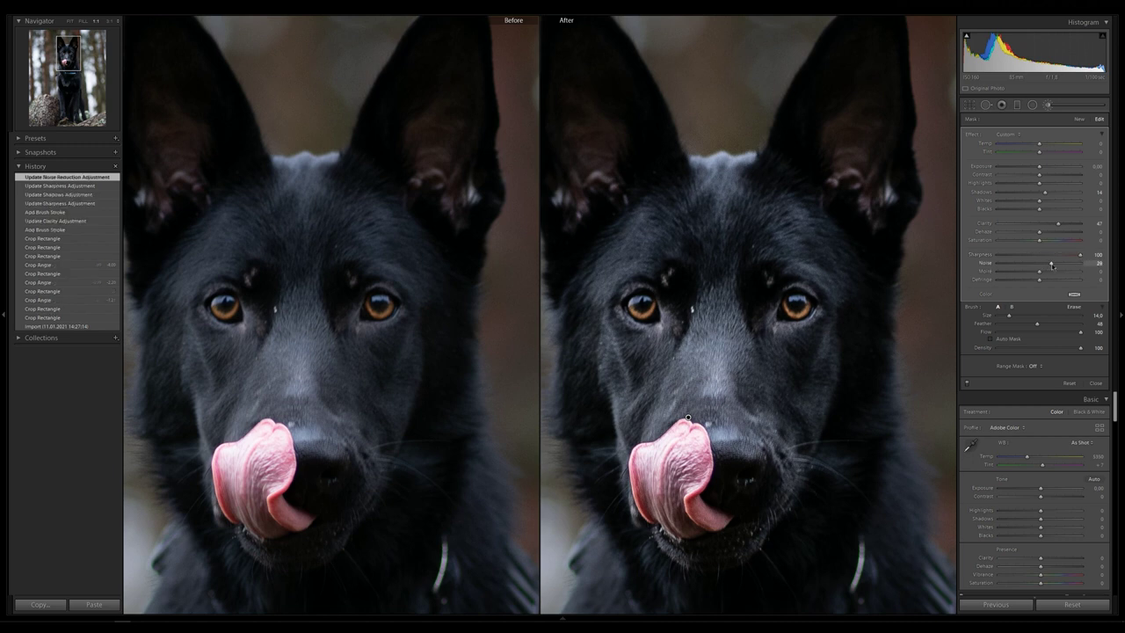
{"action": "left_click_drag", "start_coordinate": [1050, 265], "coordinate": [1051, 265]}
{"action": "key", "text": "p"}
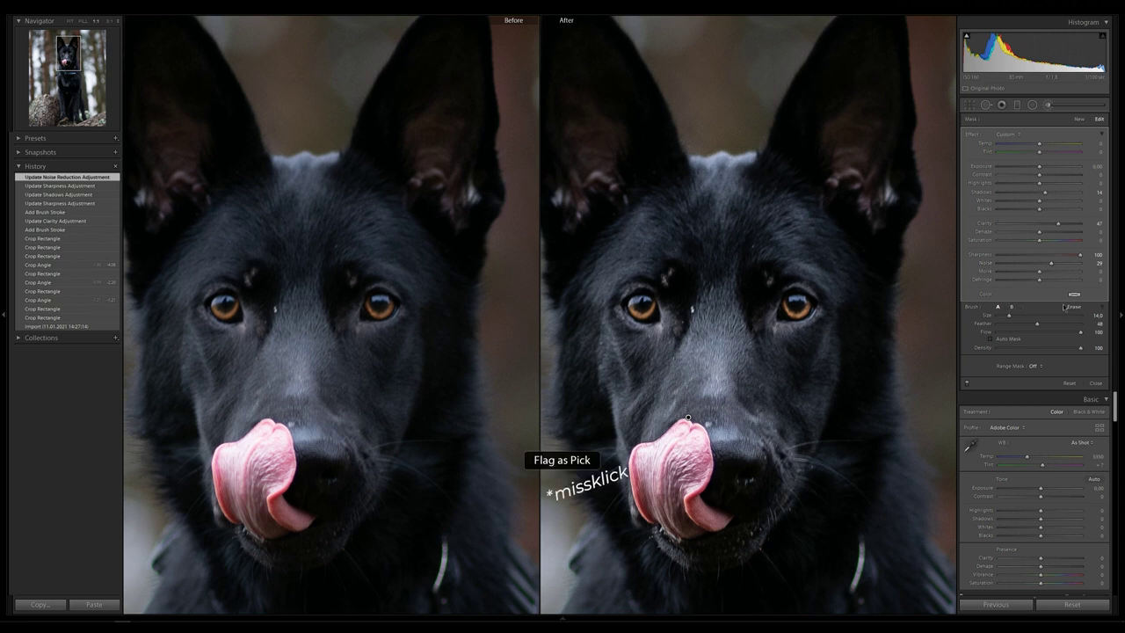
Erase the dog's tongue from the face mask using the mask overlay, and compare the whole photo before and after.
{"action": "key", "text": "o"}
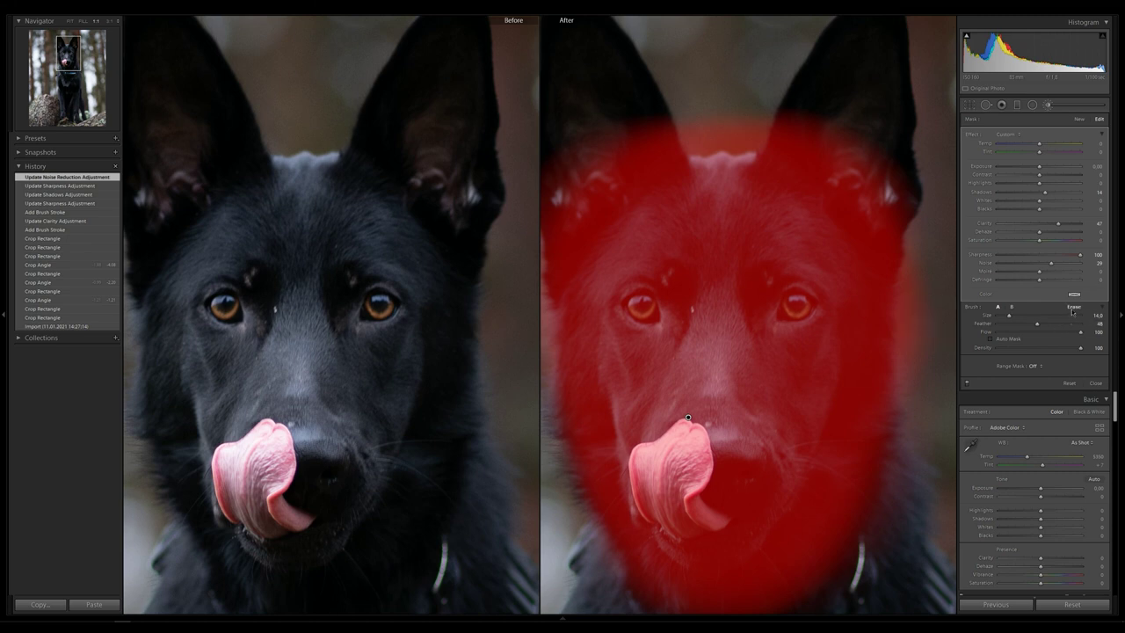
{"action": "key", "text": "alt"}
{"action": "key", "text": "ctrl+z"}
{"action": "mouse_move", "coordinate": [680, 447]}
{"action": "left_mouse_down"}
{"action": "mouse_move", "coordinate": [676, 499]}
{"action": "mouse_move", "coordinate": [690, 520]}
{"action": "mouse_move", "coordinate": [655, 496]}
{"action": "mouse_move", "coordinate": [680, 508]}
{"action": "left_mouse_up"}
{"action": "mouse_move", "coordinate": [696, 514]}
{"action": "left_mouse_down"}
{"action": "mouse_move", "coordinate": [710, 520]}
{"action": "mouse_move", "coordinate": [677, 503]}
{"action": "left_mouse_up"}
{"action": "key", "text": "o"}
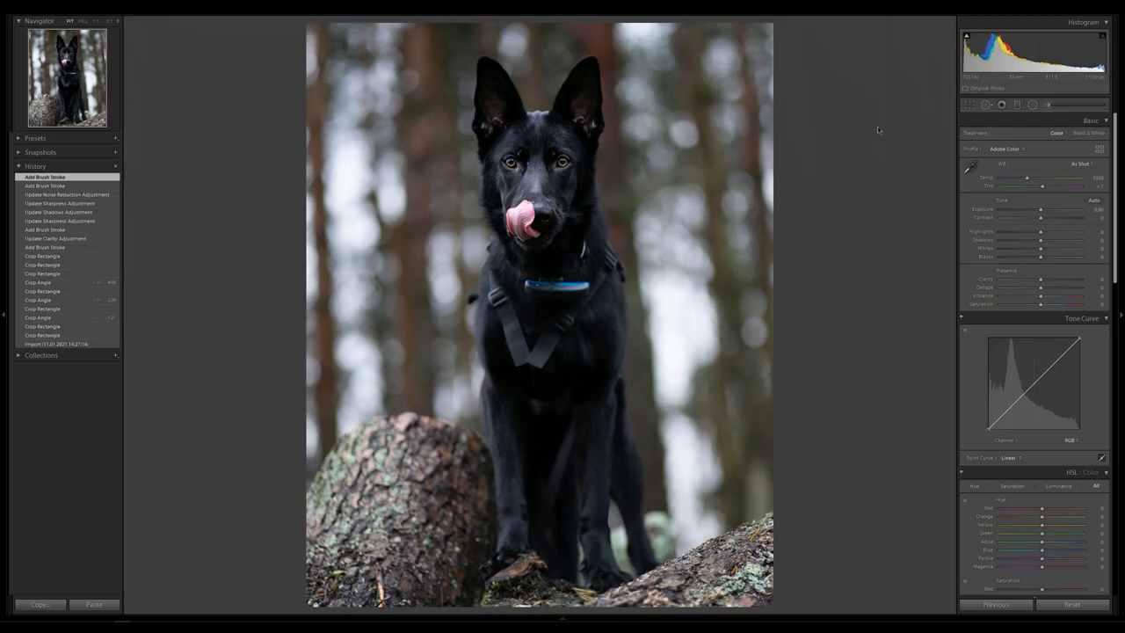
{"action": "key", "text": "y"}
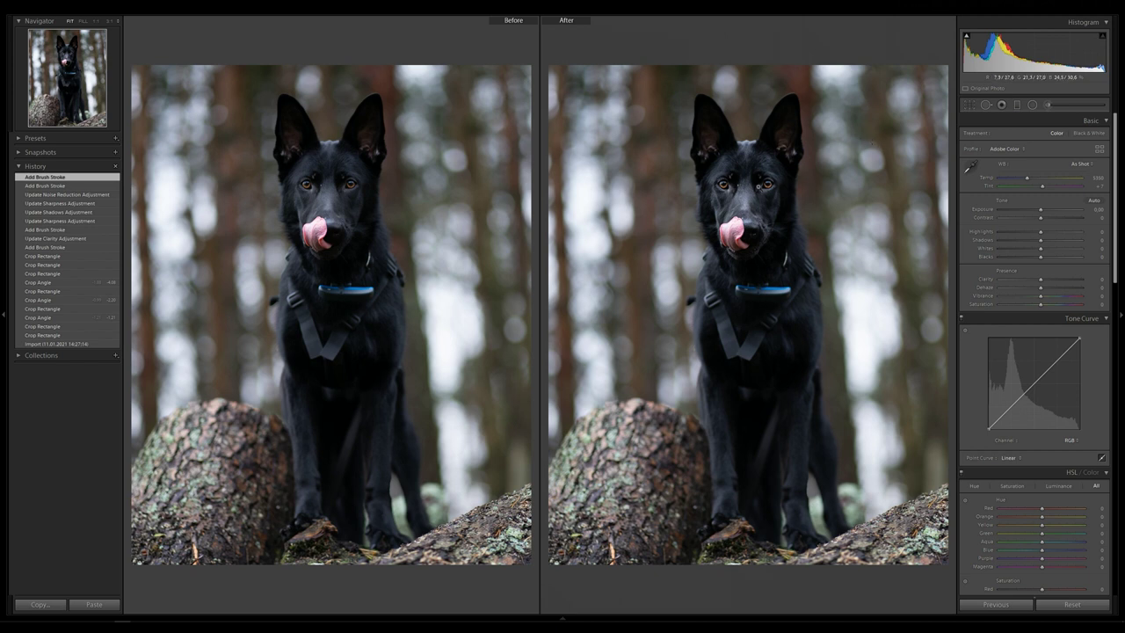
{"action": "key", "text": "y"}
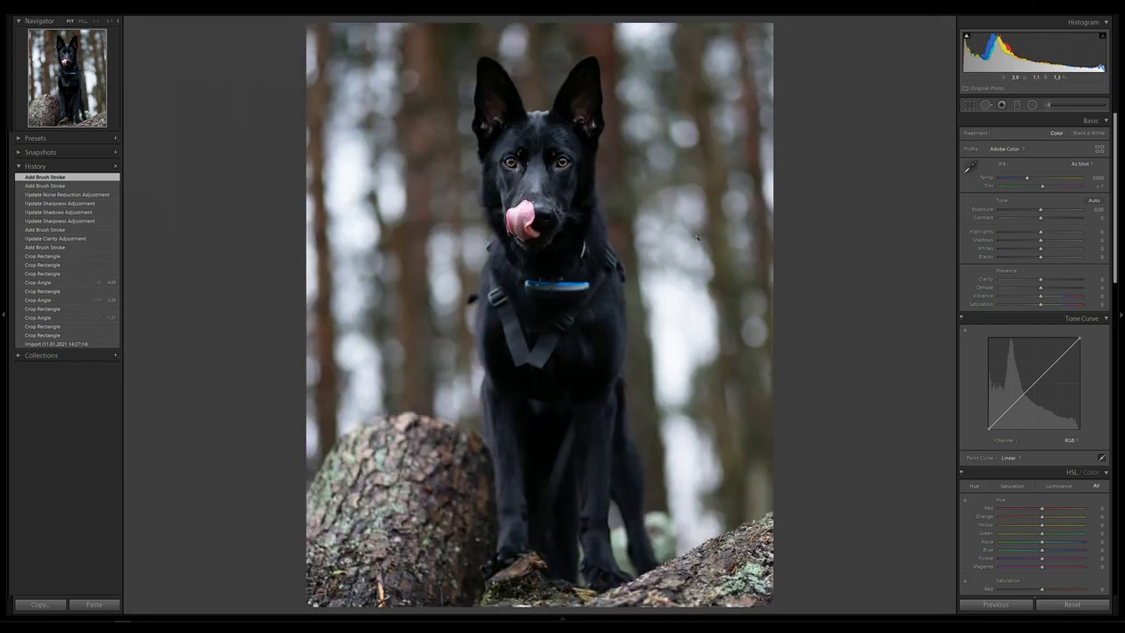
Paint a new adjustment mask over both of the dog's eyes with a brush of size 5 and flow 27.
{"action": "left_click", "coordinate": [535, 157]}
{"action": "left_click_drag", "start_coordinate": [533, 158], "coordinate": [524, 263]}
{"action": "left_click", "coordinate": [1044, 107]}
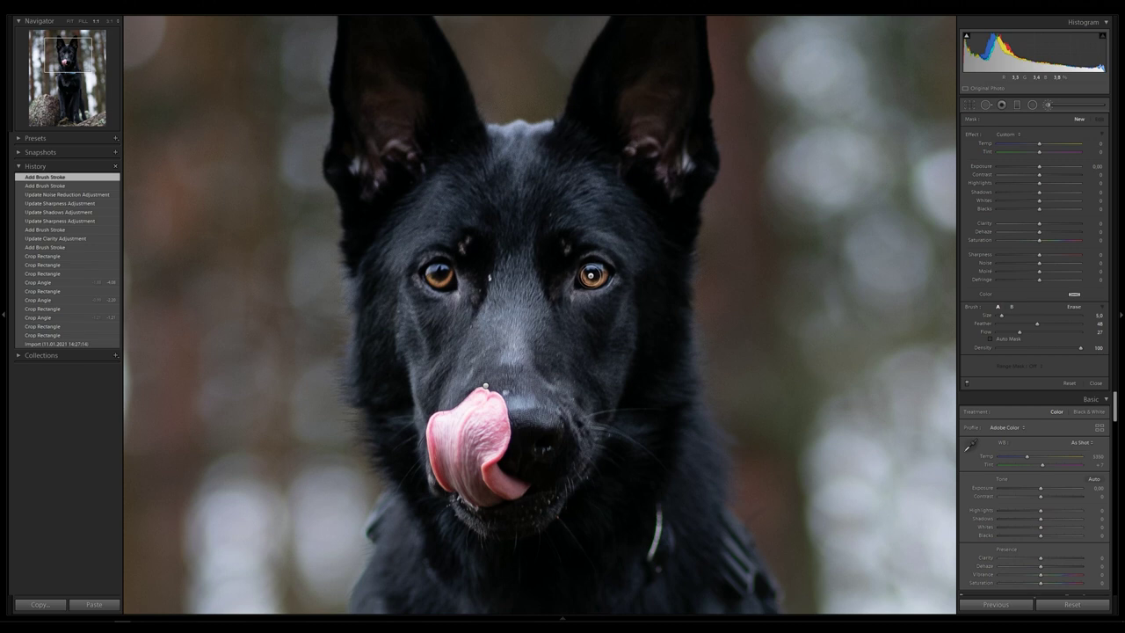
{"action": "left_click_drag", "start_coordinate": [593, 275], "coordinate": [594, 274]}
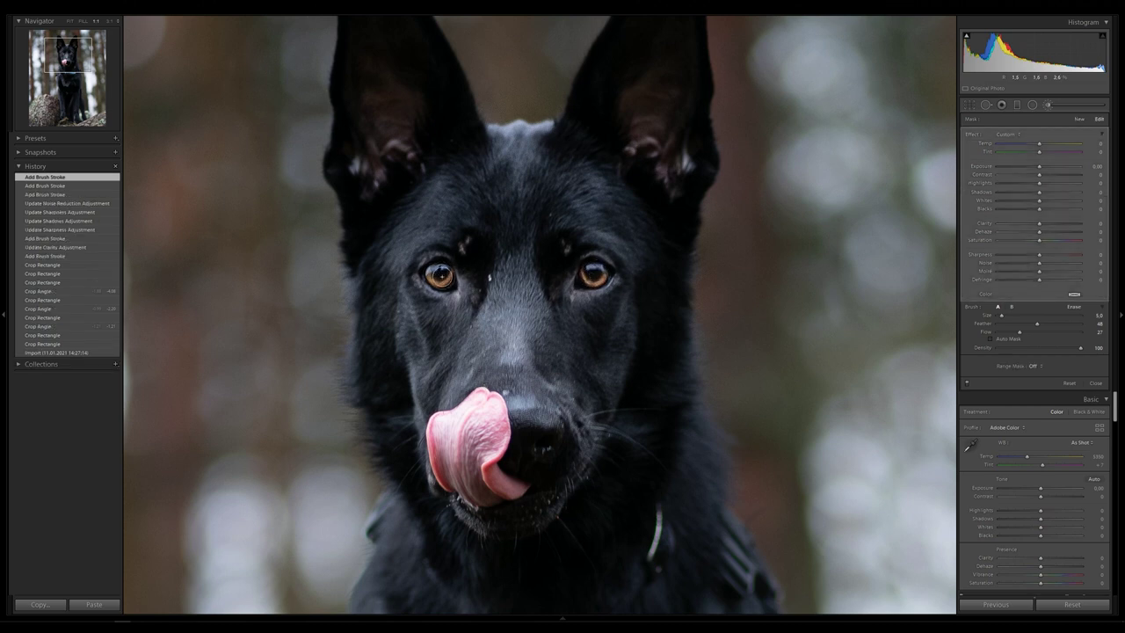
{"action": "left_click_drag", "start_coordinate": [439, 275], "coordinate": [444, 274]}
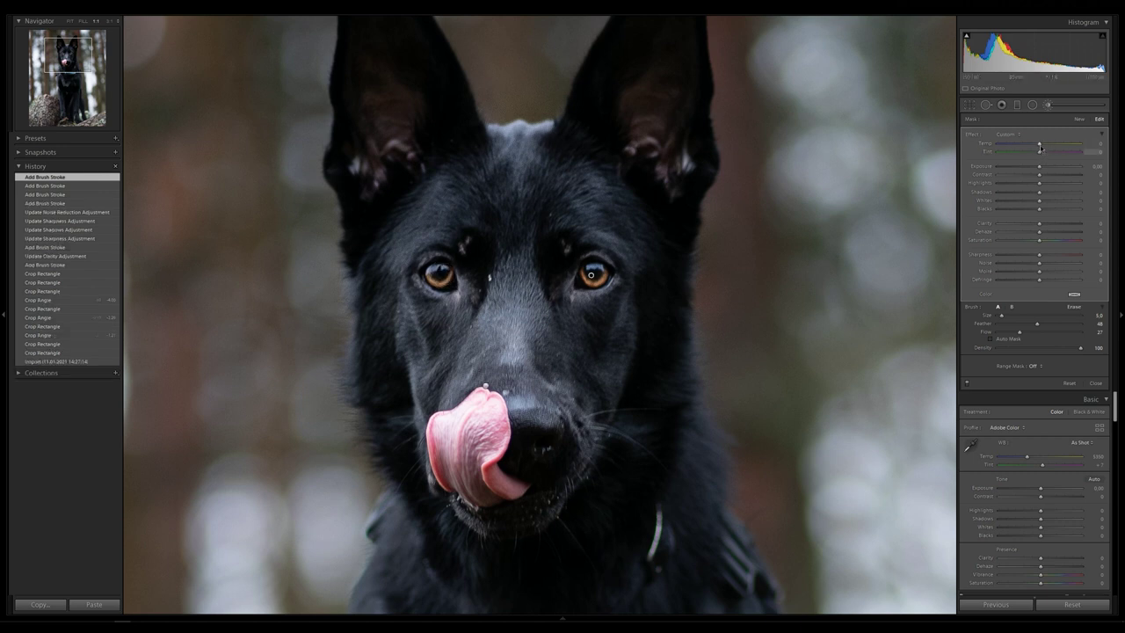
Set the eye mask to Temp 10, Exposure 0.54, Highlights 33, Clarity 81 and Noise 100.
{"action": "left_click_drag", "start_coordinate": [1041, 145], "coordinate": [1043, 146]}
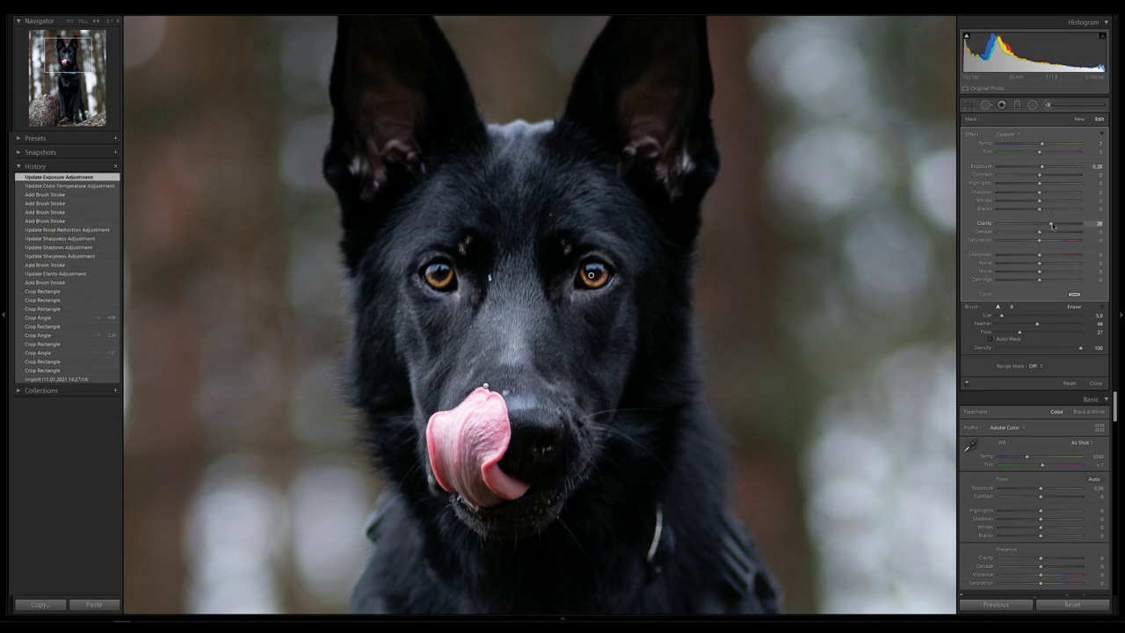
{"action": "left_click_drag", "start_coordinate": [1071, 224], "coordinate": [1070, 224]}
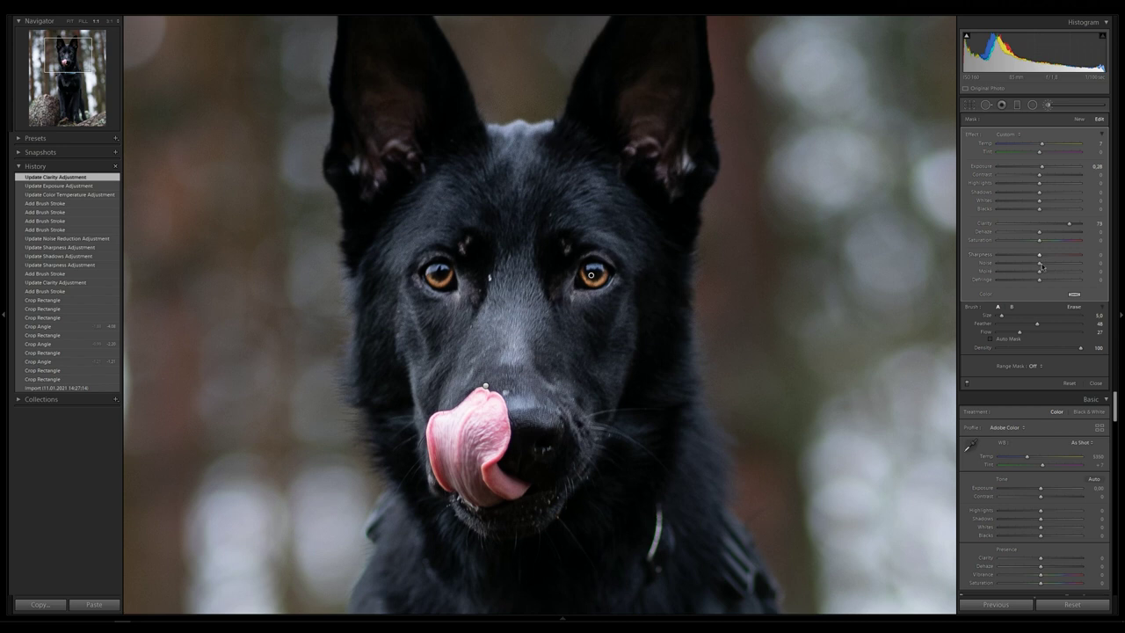
{"action": "left_click_drag", "start_coordinate": [1097, 270], "coordinate": [1096, 269]}
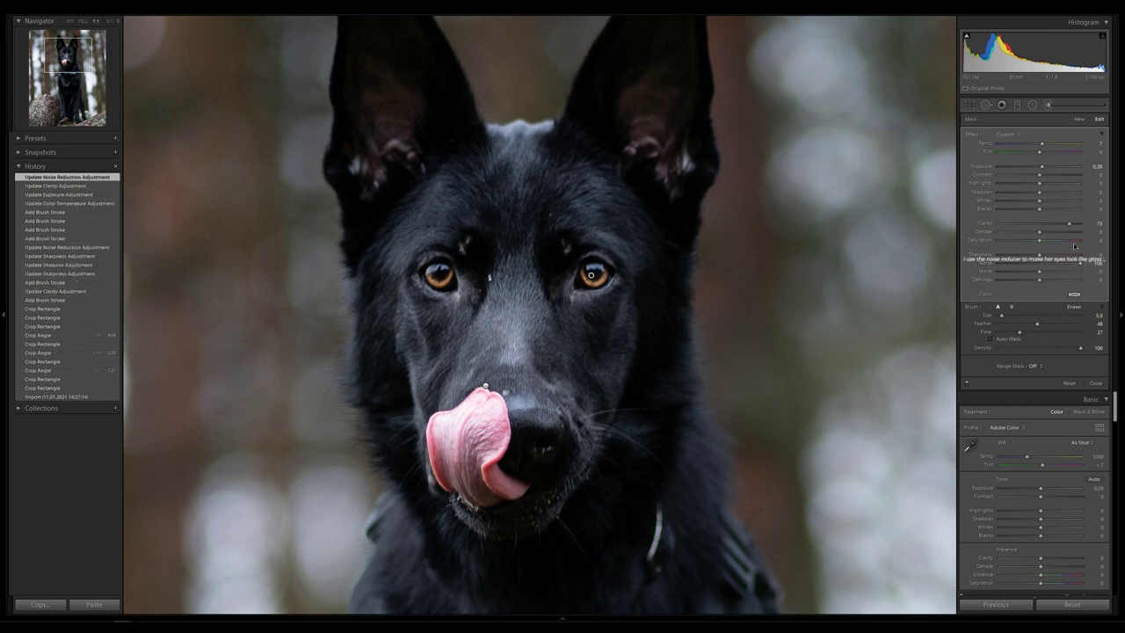
{"action": "left_click_drag", "start_coordinate": [1073, 228], "coordinate": [1072, 225]}
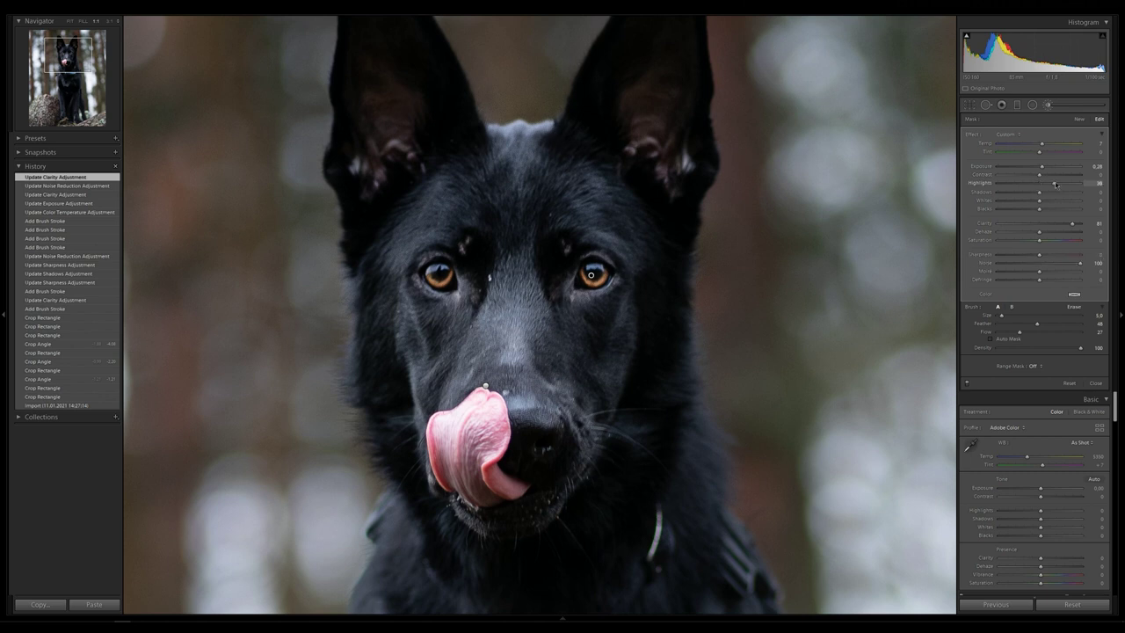
{"action": "left_click_drag", "start_coordinate": [1048, 175], "coordinate": [1043, 168]}
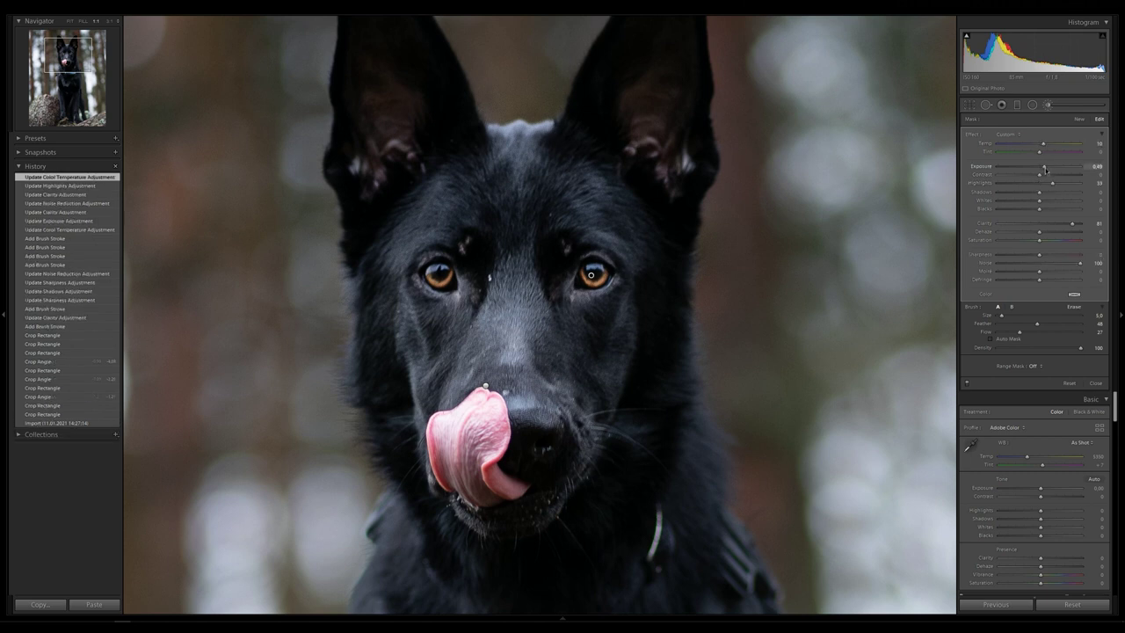
{"action": "left_click_drag", "start_coordinate": [1044, 168], "coordinate": [1045, 169]}
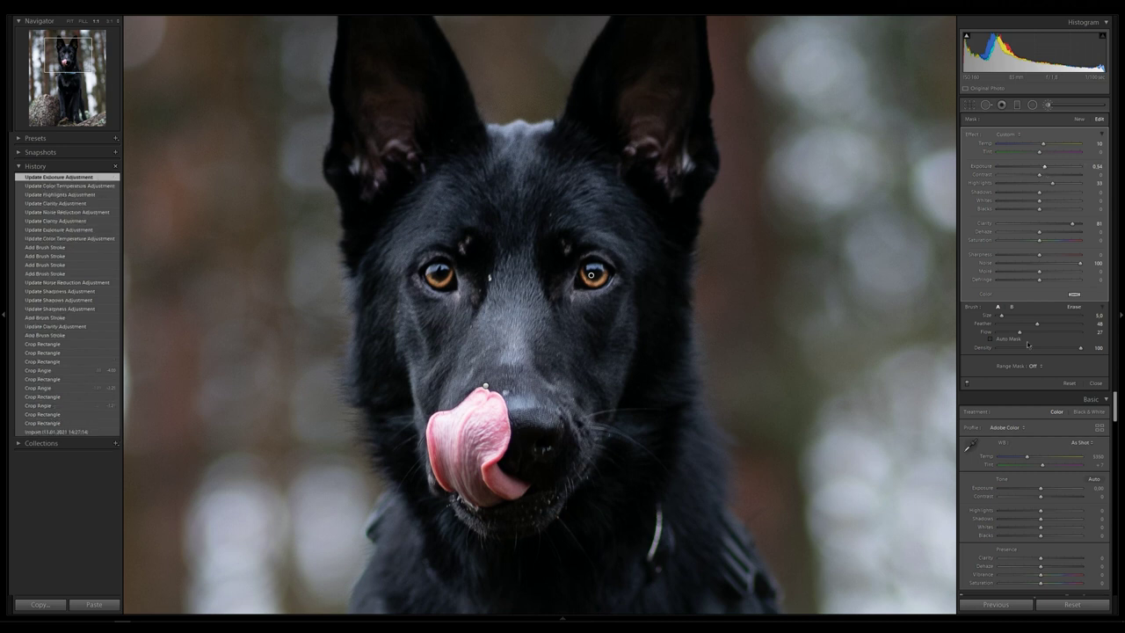
Strengthen the eye mask with extra strokes at brush size 4 and flow 100, and compare the photo before and after.
{"action": "scroll", "coordinate": [601, 280], "scroll_direction": "down", "scroll_amount": 1}
{"action": "left_click", "coordinate": [466, 277]}
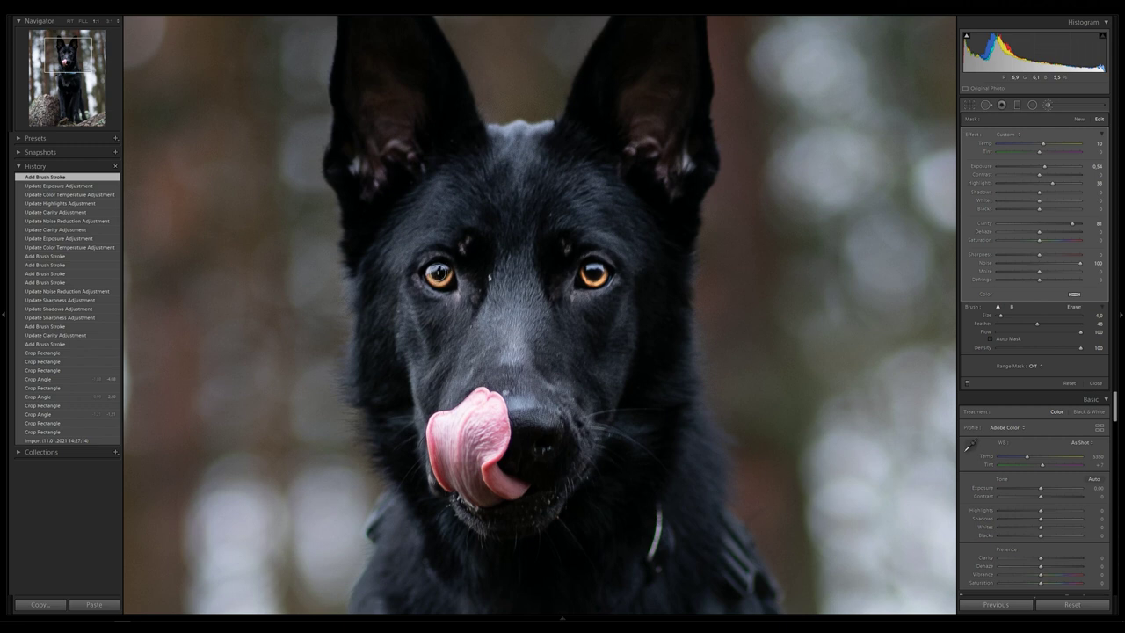
{"action": "left_click", "coordinate": [1047, 105]}
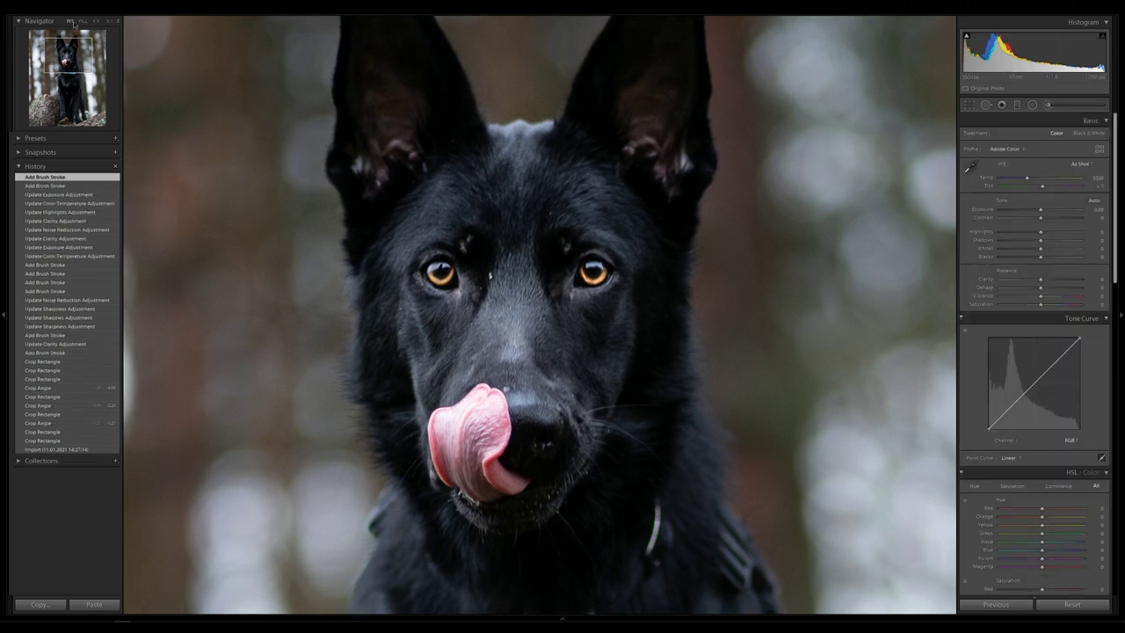
{"action": "left_click", "coordinate": [171, 200]}
{"action": "key", "text": "y"}
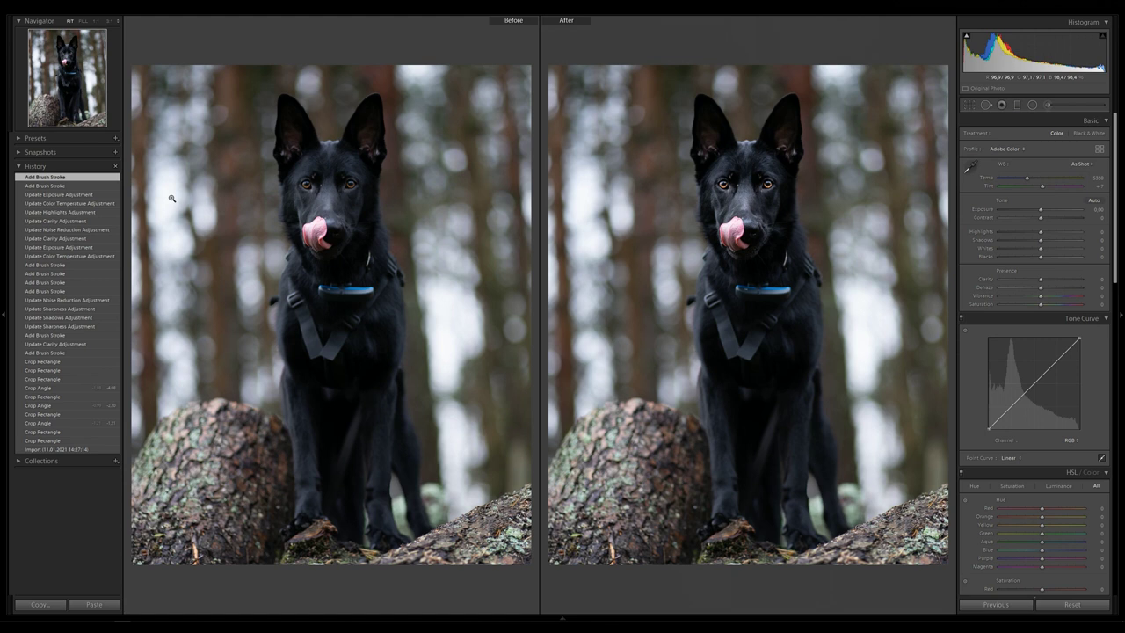
{"action": "key", "text": "y"}
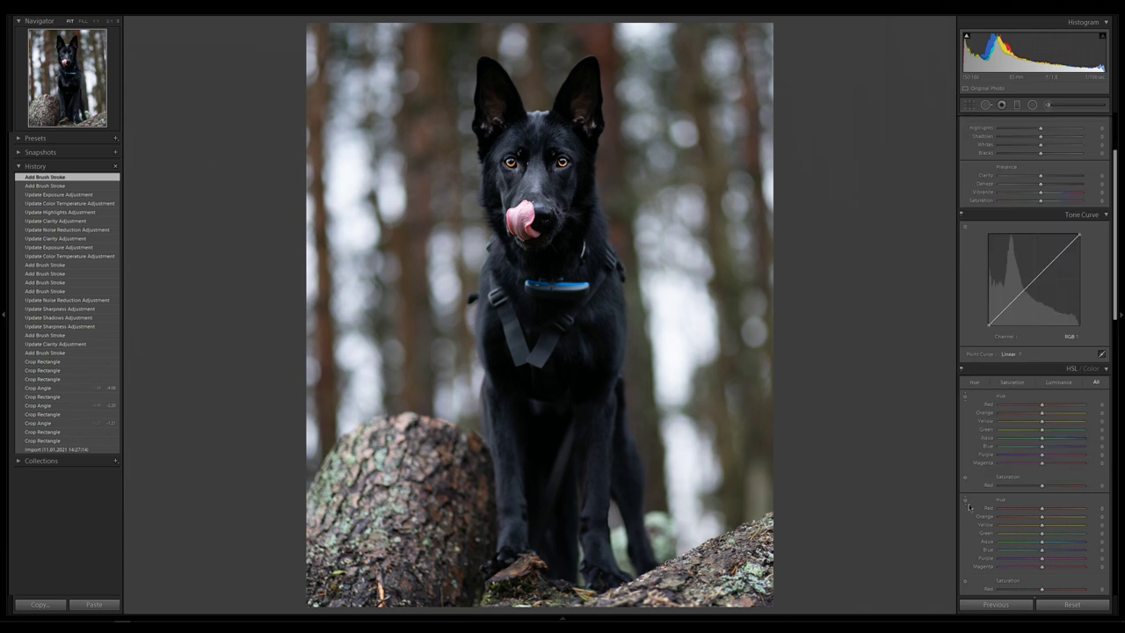
Darken the photo's edges with a negative post-crop vignette amount and set the overall Vibrance to -30.
{"action": "scroll", "coordinate": [972, 508], "scroll_direction": "down", "scroll_amount": 10}
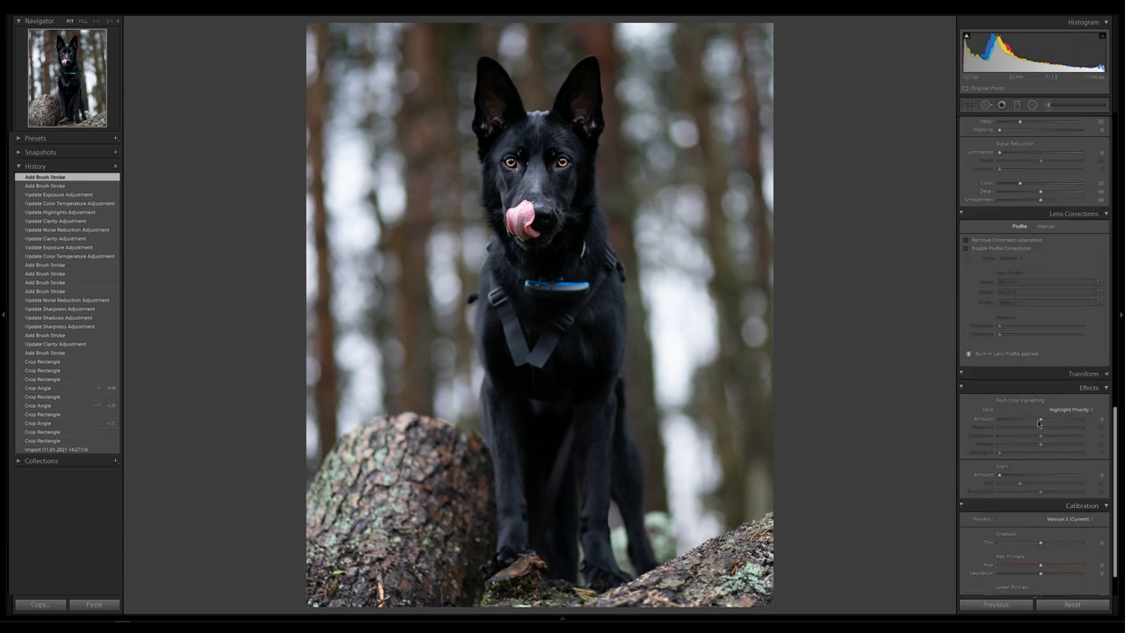
{"action": "left_click_drag", "start_coordinate": [1040, 419], "coordinate": [1019, 425]}
{"action": "scroll", "coordinate": [980, 422], "scroll_direction": "up", "scroll_amount": 8}
{"action": "scroll", "coordinate": [985, 420], "scroll_direction": "down", "scroll_amount": 5}
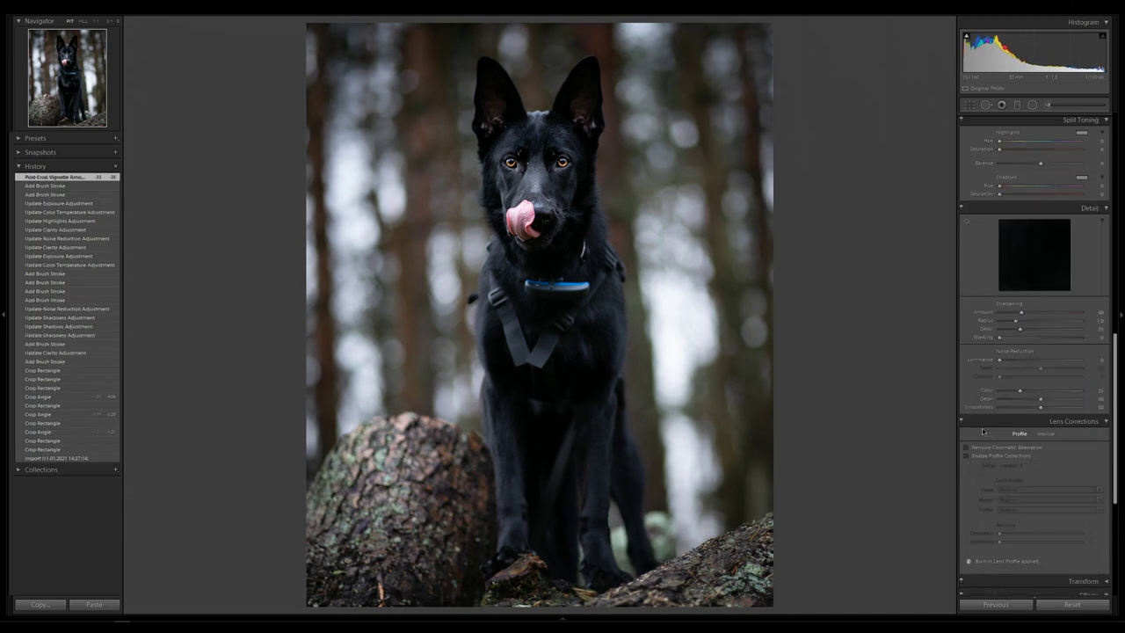
{"action": "scroll", "coordinate": [986, 424], "scroll_direction": "up", "scroll_amount": 5}
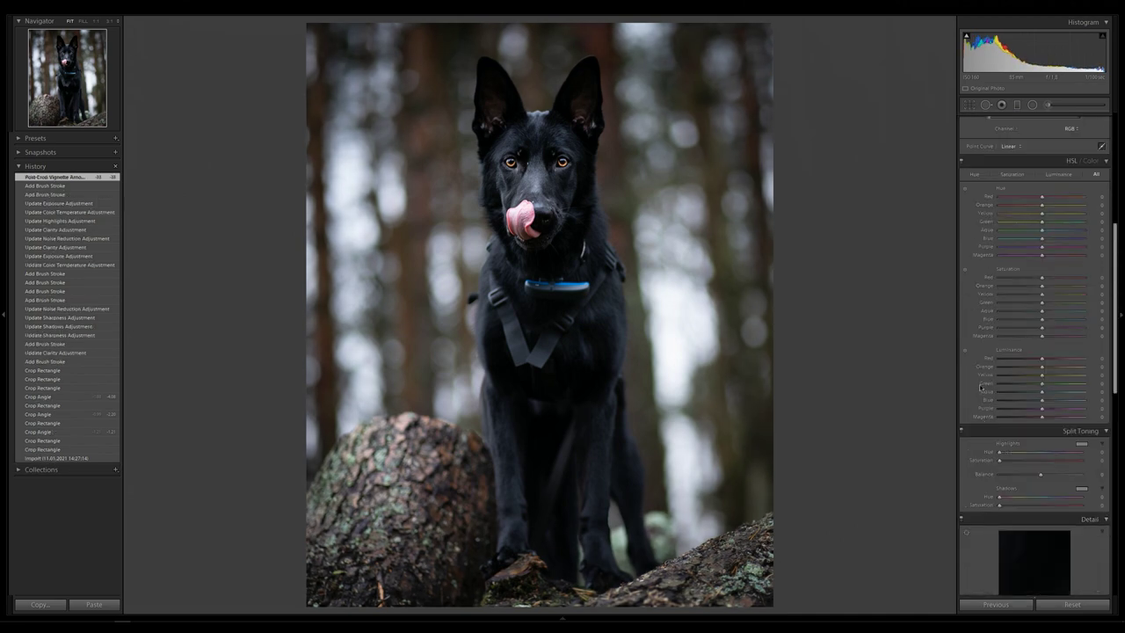
{"action": "scroll", "coordinate": [980, 386], "scroll_direction": "up", "scroll_amount": 6}
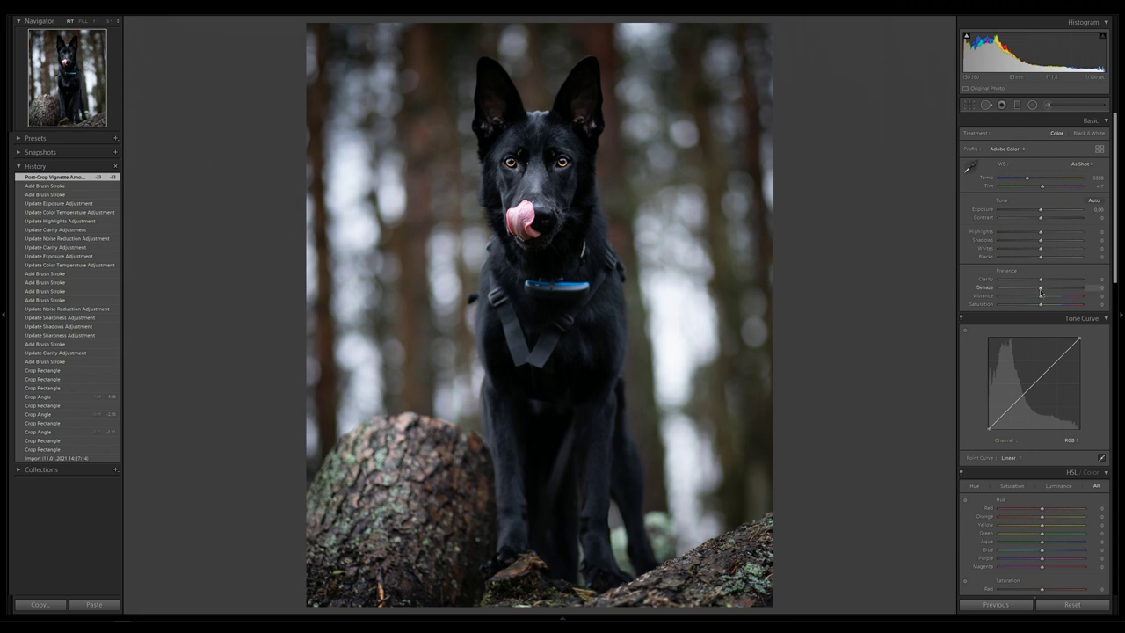
{"action": "left_click_drag", "start_coordinate": [1036, 299], "coordinate": [1028, 300]}
{"action": "left_click_drag", "start_coordinate": [1028, 299], "coordinate": [1028, 299]}
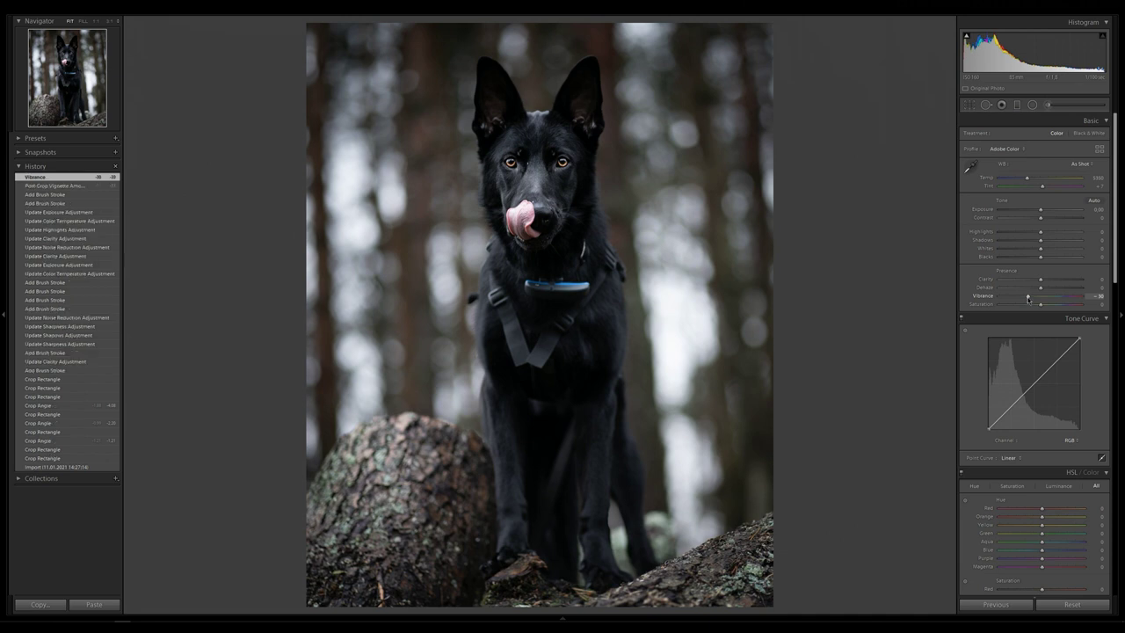
Shape the RGB point curve for a matte look by raising the black point, lowering the darker midtones and lowering the white point.
{"action": "left_click_drag", "start_coordinate": [989, 428], "coordinate": [1050, 371]}
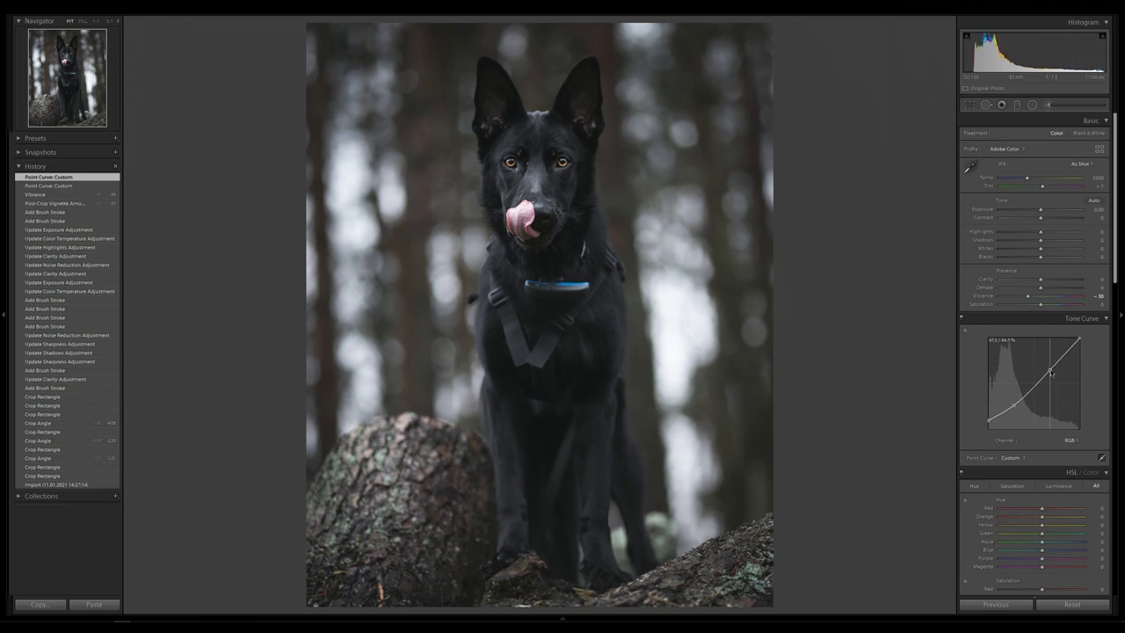
{"action": "left_click_drag", "start_coordinate": [1080, 338], "coordinate": [1086, 349]}
{"action": "scroll", "coordinate": [993, 450], "scroll_direction": "down", "scroll_amount": 10}
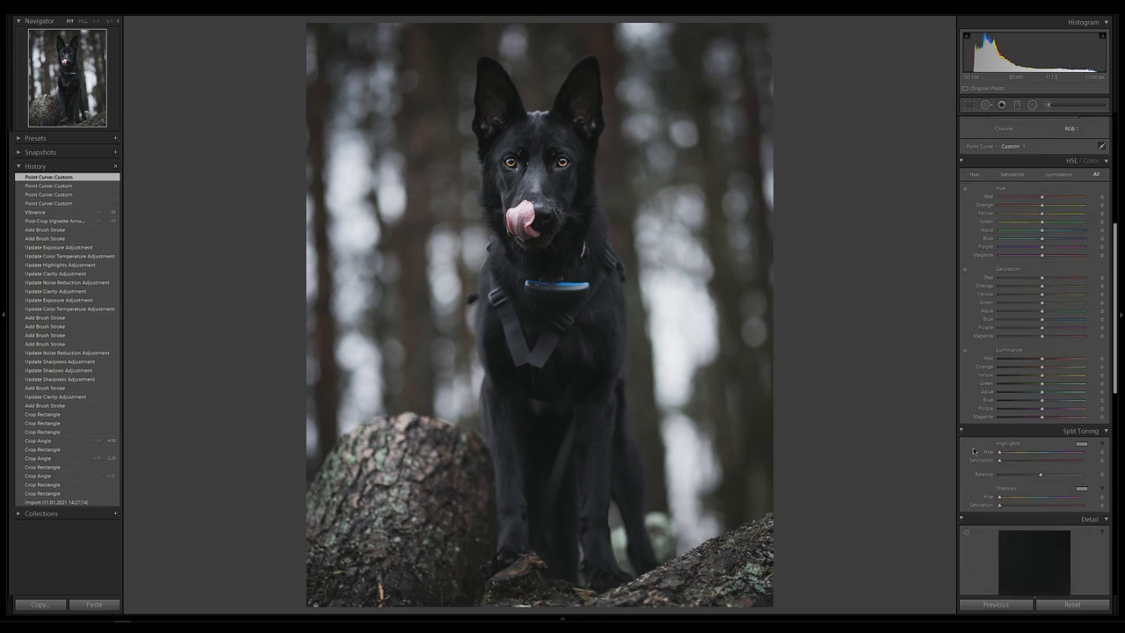
Deepen the post-crop vignette to an amount of -47 and darken the rocky foreground with a graduated filter at Exposure about -1.
{"action": "scroll", "coordinate": [1006, 439], "scroll_direction": "down", "scroll_amount": 3}
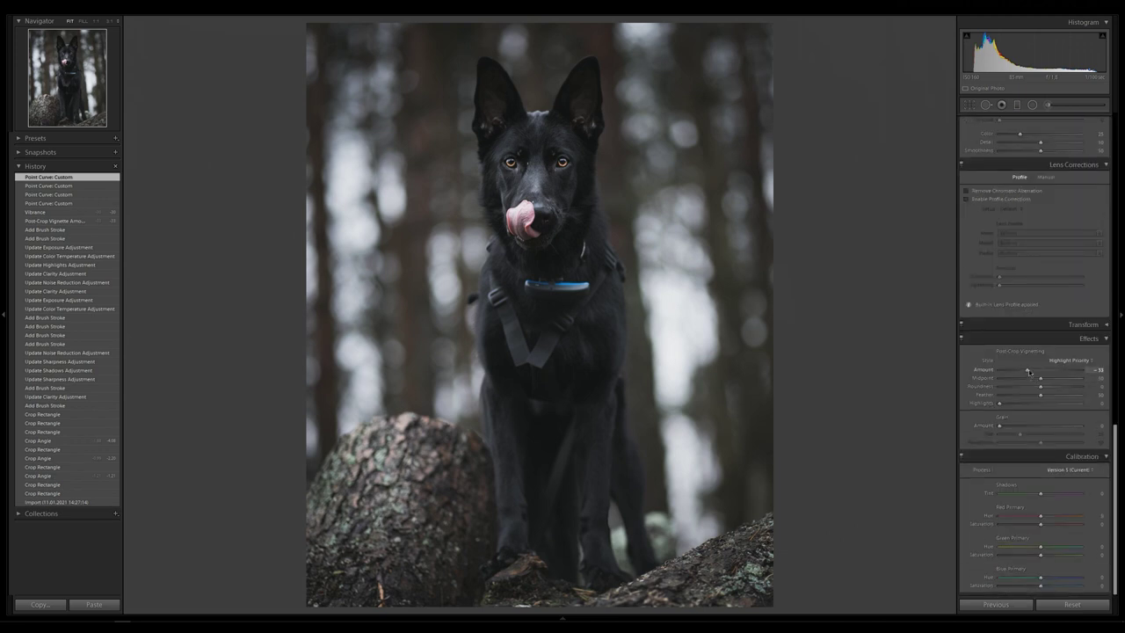
{"action": "left_click_drag", "start_coordinate": [1025, 371], "coordinate": [1021, 372]}
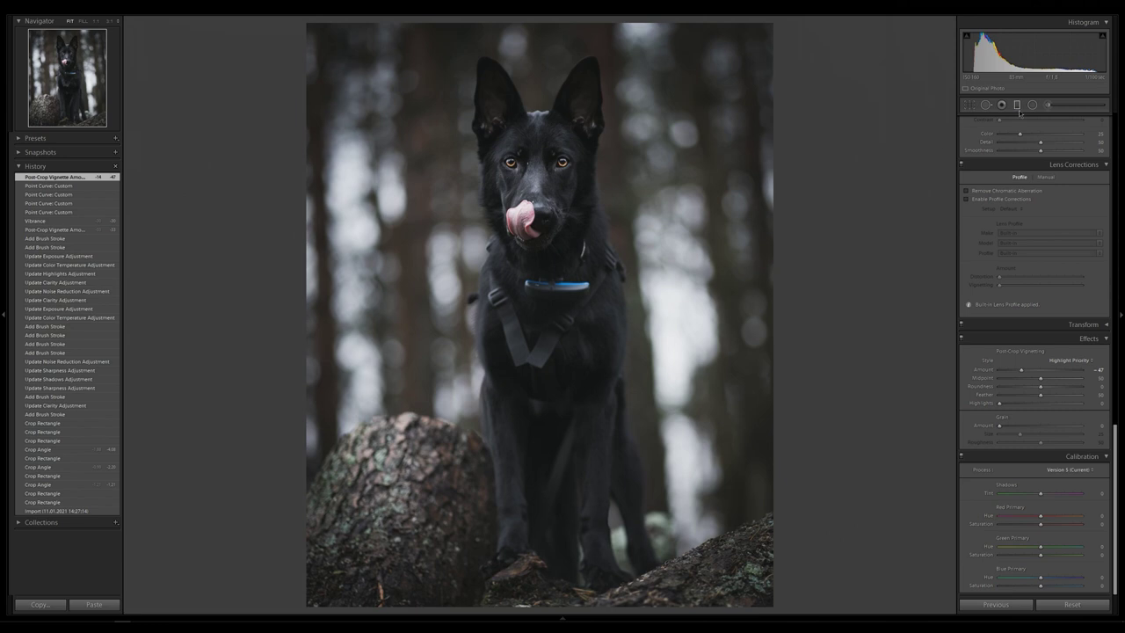
{"action": "key", "text": "m"}
{"action": "left_click_drag", "start_coordinate": [525, 531], "coordinate": [531, 408]}
{"action": "left_click_drag", "start_coordinate": [525, 472], "coordinate": [523, 529]}
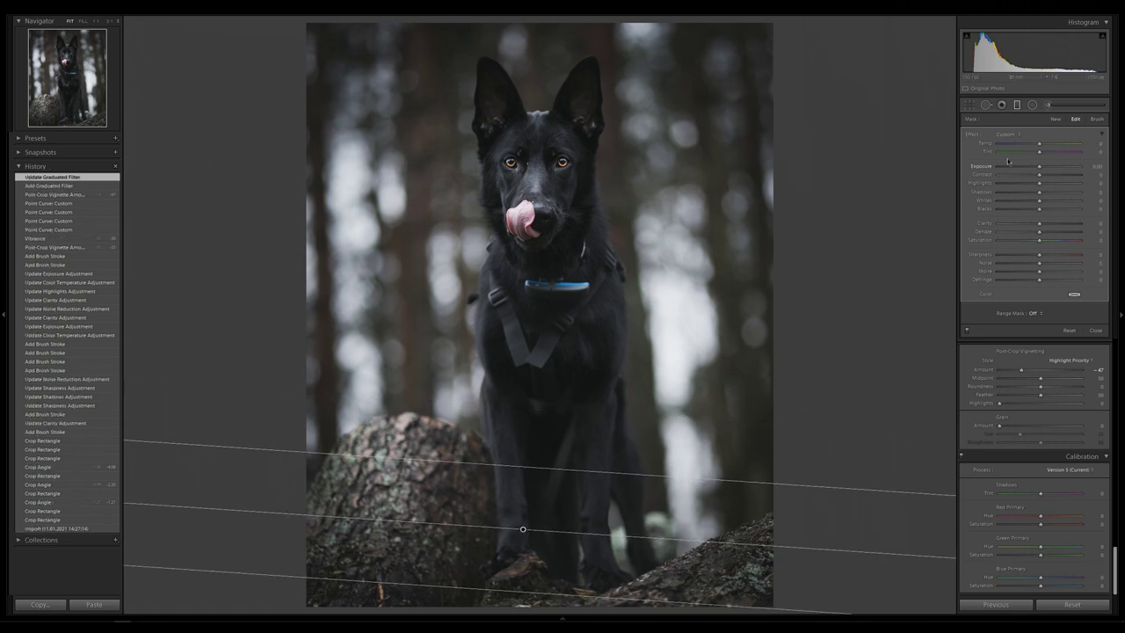
{"action": "left_click_drag", "start_coordinate": [1037, 169], "coordinate": [1034, 169]}
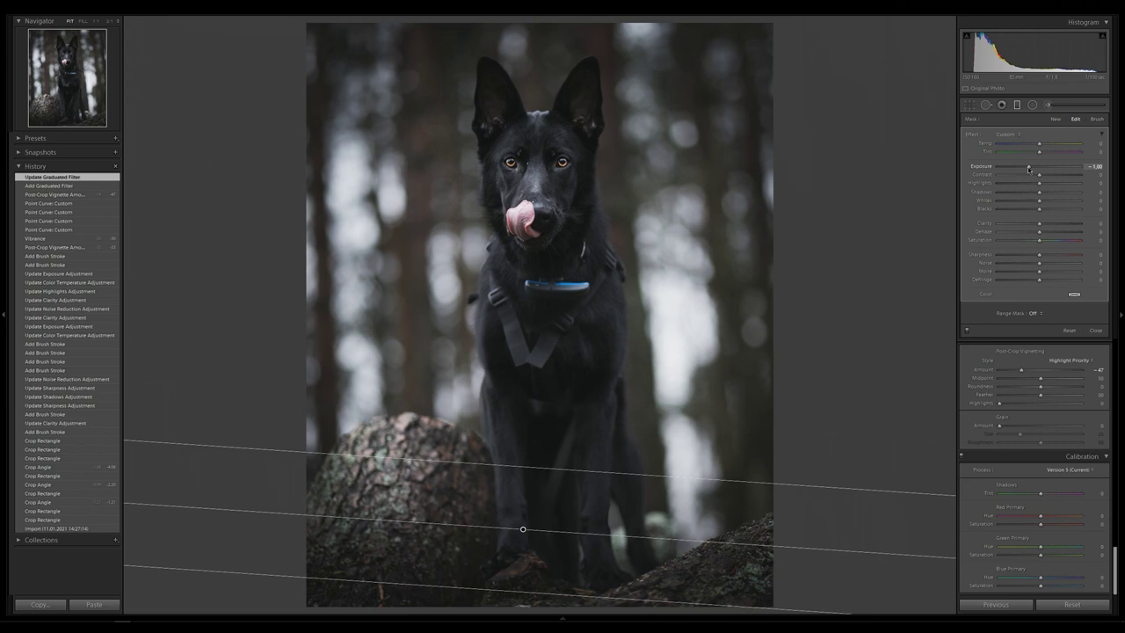
{"action": "left_click", "coordinate": [1018, 106]}
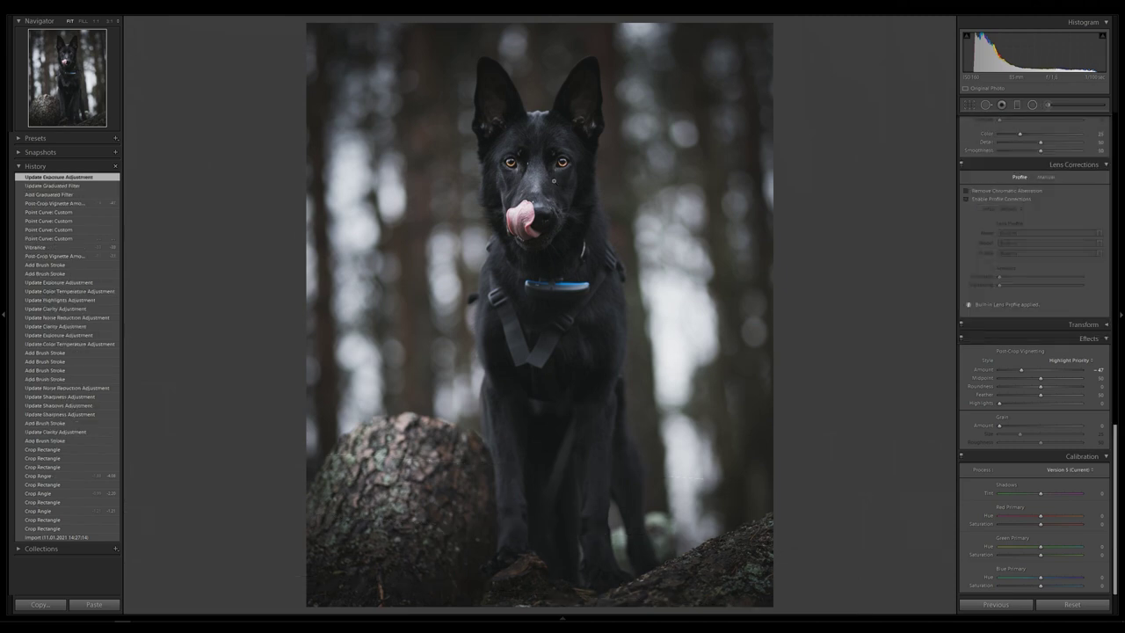
Paint a new brush mask over the dog's tongue at brush size 4 and raise its Saturation slightly.
{"action": "left_click", "coordinate": [522, 170]}
{"action": "left_click_drag", "start_coordinate": [538, 176], "coordinate": [544, 227]}
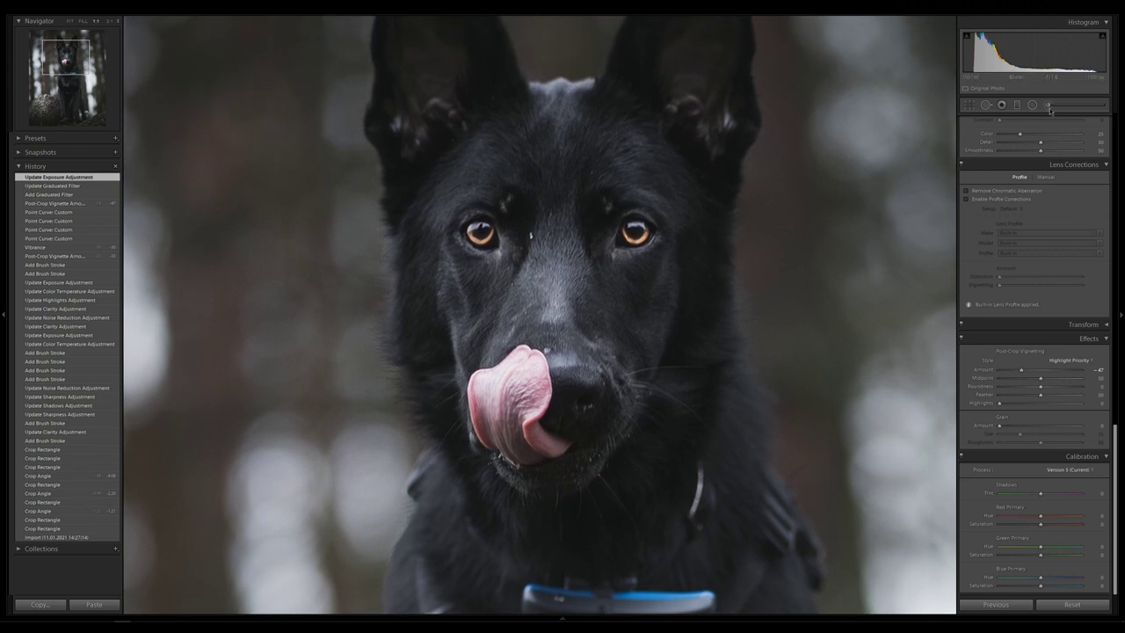
{"action": "key", "text": "k"}
{"action": "mouse_move", "coordinate": [481, 409]}
{"action": "left_mouse_down"}
{"action": "mouse_move", "coordinate": [555, 444]}
{"action": "mouse_move", "coordinate": [494, 434]}
{"action": "mouse_move", "coordinate": [514, 429]}
{"action": "mouse_move", "coordinate": [492, 383]}
{"action": "left_mouse_up"}
{"action": "mouse_move", "coordinate": [1039, 240]}
{"action": "left_mouse_down"}
{"action": "mouse_move", "coordinate": [1053, 243]}
{"action": "mouse_move", "coordinate": [1042, 241]}
{"action": "left_mouse_up"}
Give the tongue mask a pale red colour tint and warm its Temp slightly.
{"action": "left_click", "coordinate": [1074, 294]}
{"action": "left_click", "coordinate": [895, 330]}
{"action": "left_click", "coordinate": [1074, 295]}
{"action": "left_click", "coordinate": [895, 331]}
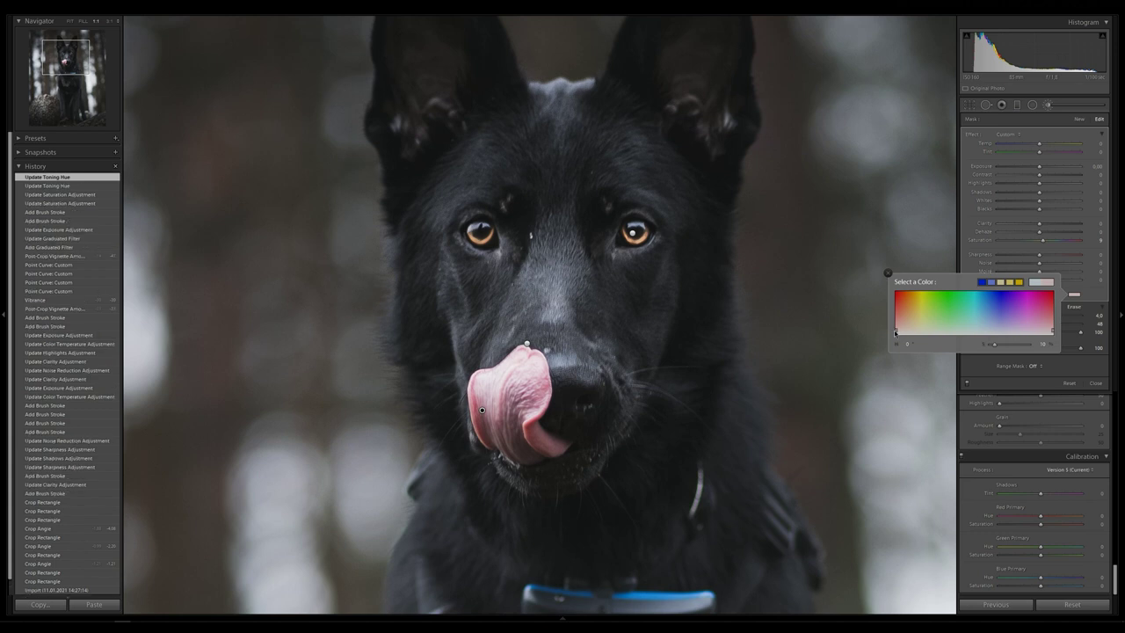
{"action": "left_click", "coordinate": [1058, 160]}
{"action": "left_click_drag", "start_coordinate": [1042, 148], "coordinate": [1043, 148]}
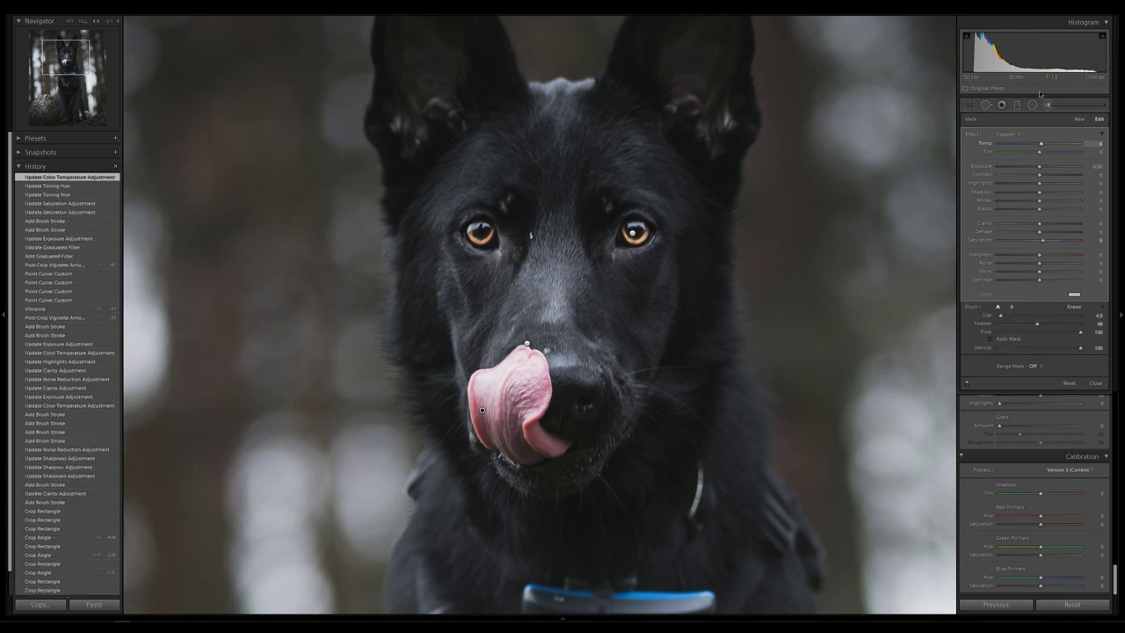
Check the tongue against the whole photo and refine the tongue mask's colour tint towards a slightly warmer, stronger red.
{"action": "left_click", "coordinate": [1048, 105]}
{"action": "key", "text": "z"}
{"action": "key", "text": "z"}
{"action": "left_click", "coordinate": [1048, 105]}
{"action": "left_click", "coordinate": [1073, 295]}
{"action": "left_click", "coordinate": [898, 324]}
{"action": "left_click", "coordinate": [1074, 294]}
{"action": "left_click", "coordinate": [894, 330]}
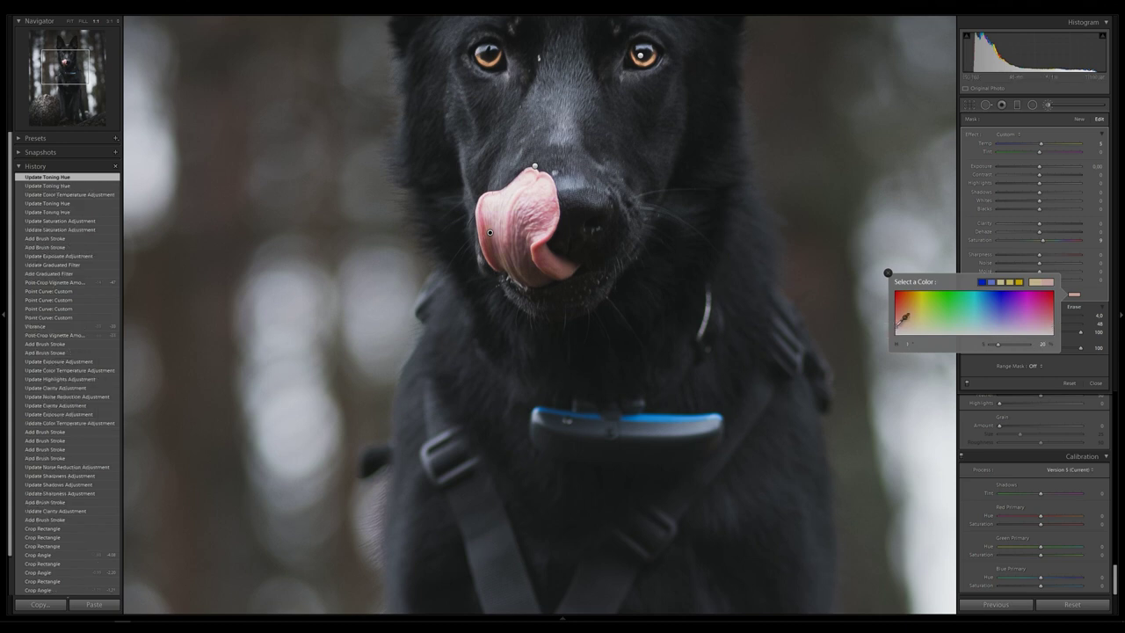
{"action": "left_click", "coordinate": [896, 328]}
{"action": "left_click", "coordinate": [887, 273]}
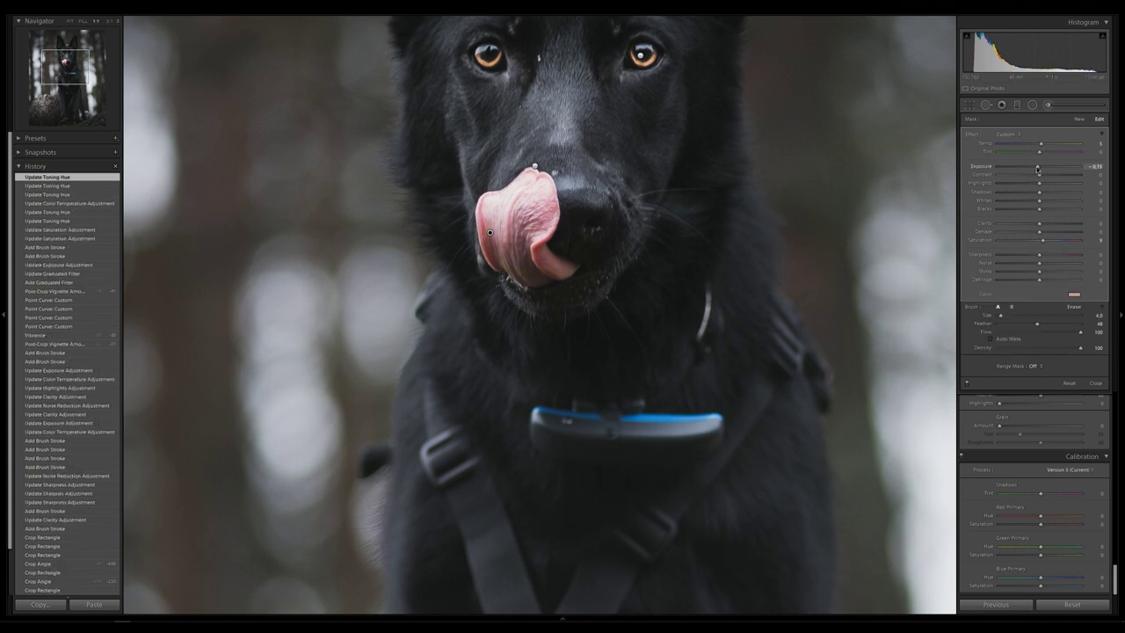
Set the tongue mask's Exposure to -0.32, raise its Dehaze slightly and return to the full-photo view.
{"action": "left_click_drag", "start_coordinate": [1037, 170], "coordinate": [1034, 167]}
{"action": "left_click_drag", "start_coordinate": [1041, 235], "coordinate": [1043, 235]}
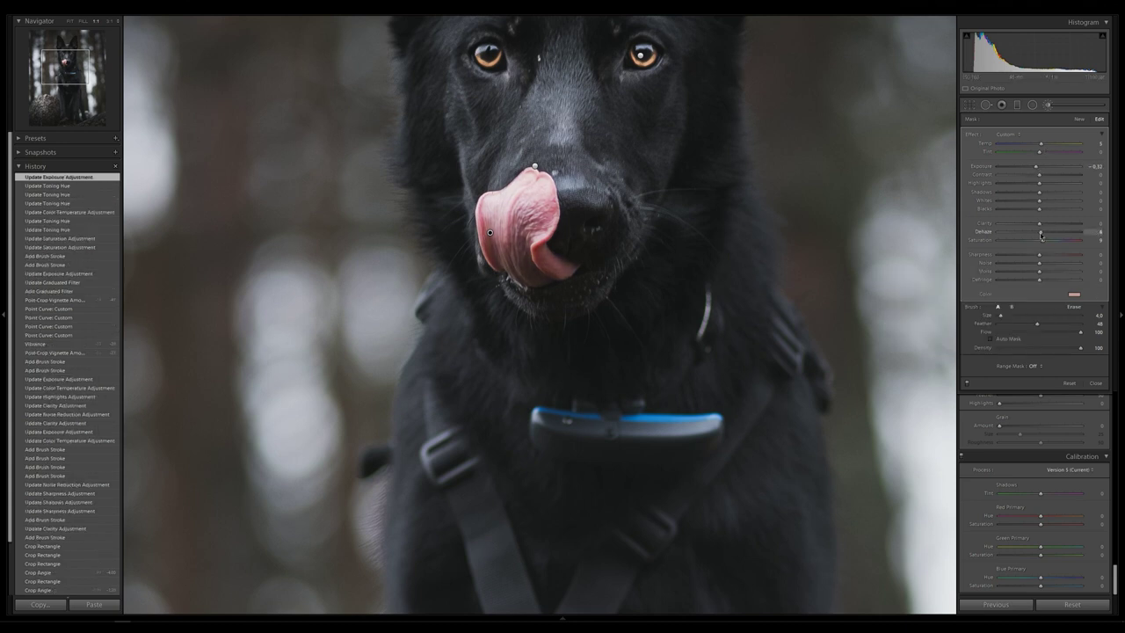
{"action": "key", "text": "k"}
{"action": "left_click", "coordinate": [71, 22]}
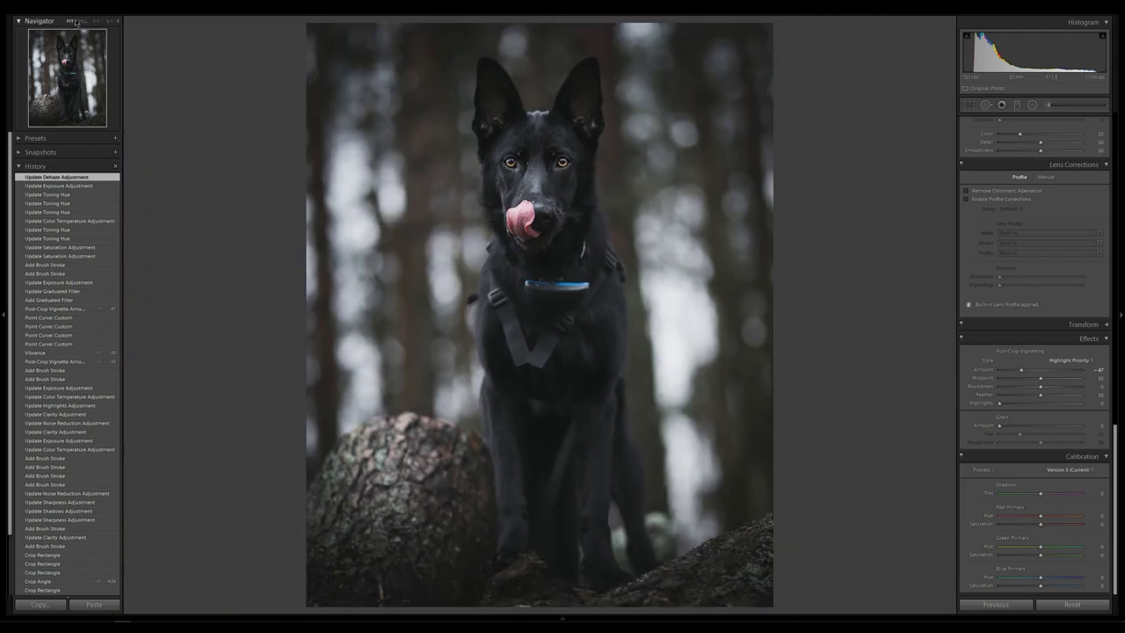
Cool the whole photo to Temp 4781 and set the overall Exposure to -0.99.
{"action": "scroll", "coordinate": [987, 448], "scroll_direction": "up", "scroll_amount": 10}
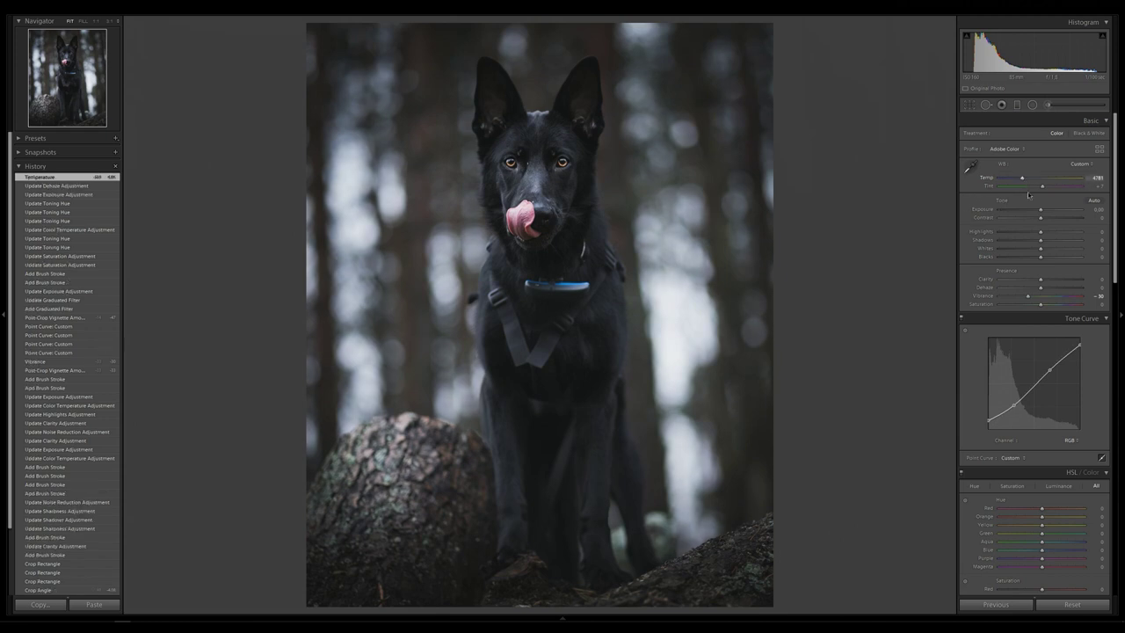
{"action": "left_click_drag", "start_coordinate": [1040, 209], "coordinate": [1032, 210]}
Brighten the dog with an inverted tall radial filter at Exposure 1.22 and Contrast 16, with raised Highlights.
{"action": "key", "text": "shift+m"}
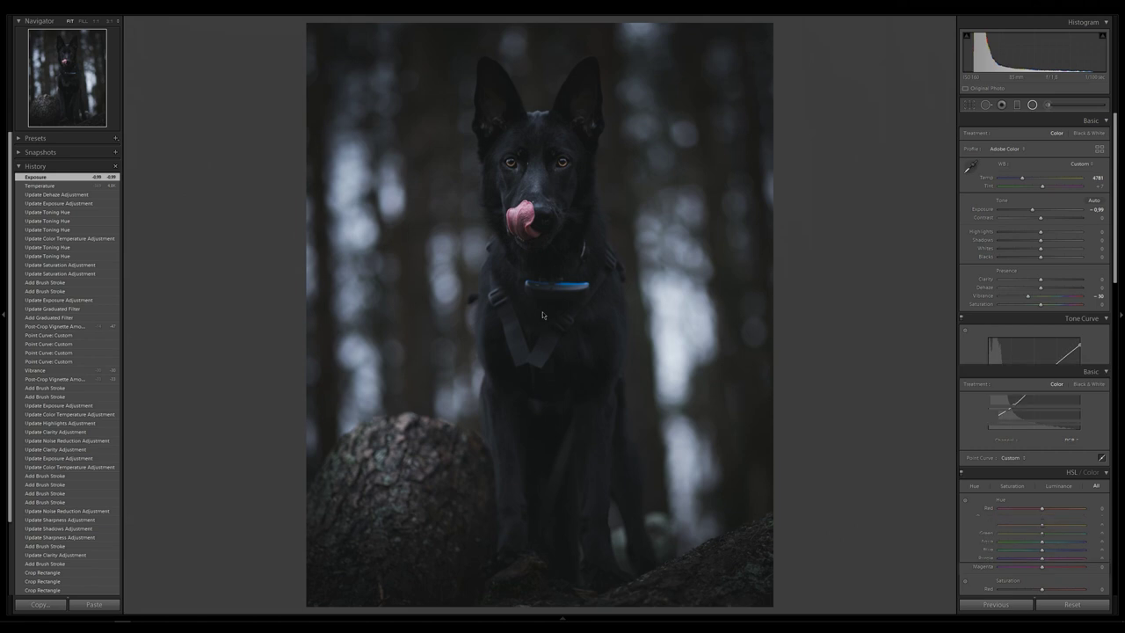
{"action": "left_click_drag", "start_coordinate": [542, 321], "coordinate": [634, 91]}
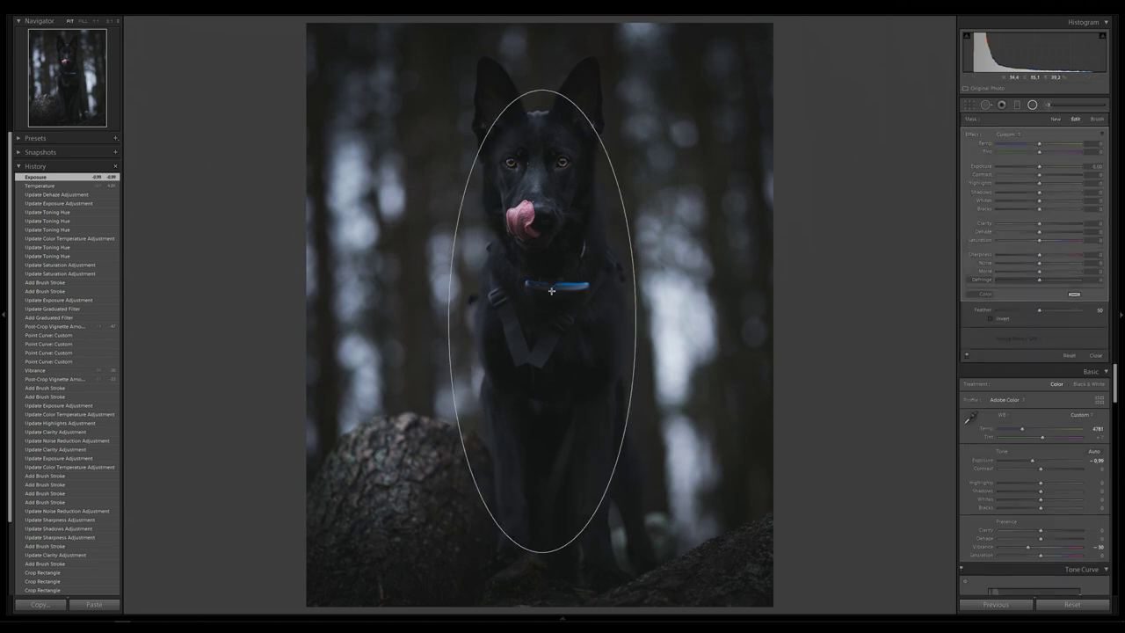
{"action": "mouse_move", "coordinate": [545, 297]}
{"action": "left_mouse_down"}
{"action": "mouse_move", "coordinate": [545, 279]}
{"action": "mouse_move", "coordinate": [546, 291]}
{"action": "left_mouse_up"}
{"action": "left_click_drag", "start_coordinate": [1040, 171], "coordinate": [1050, 171]}
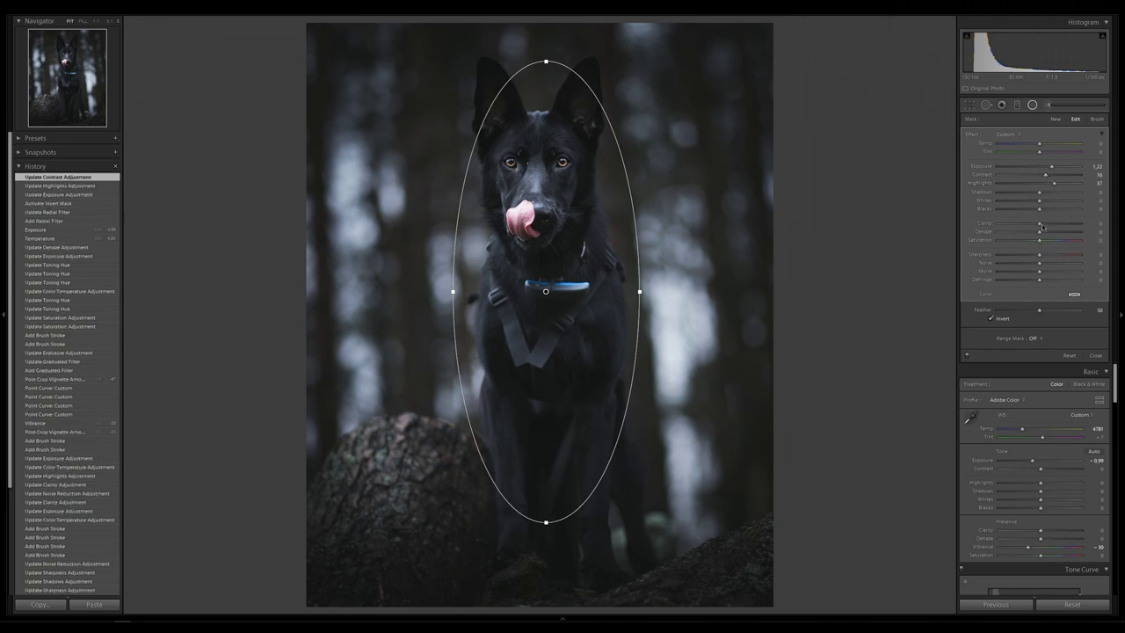
{"action": "left_click", "coordinate": [1032, 105]}
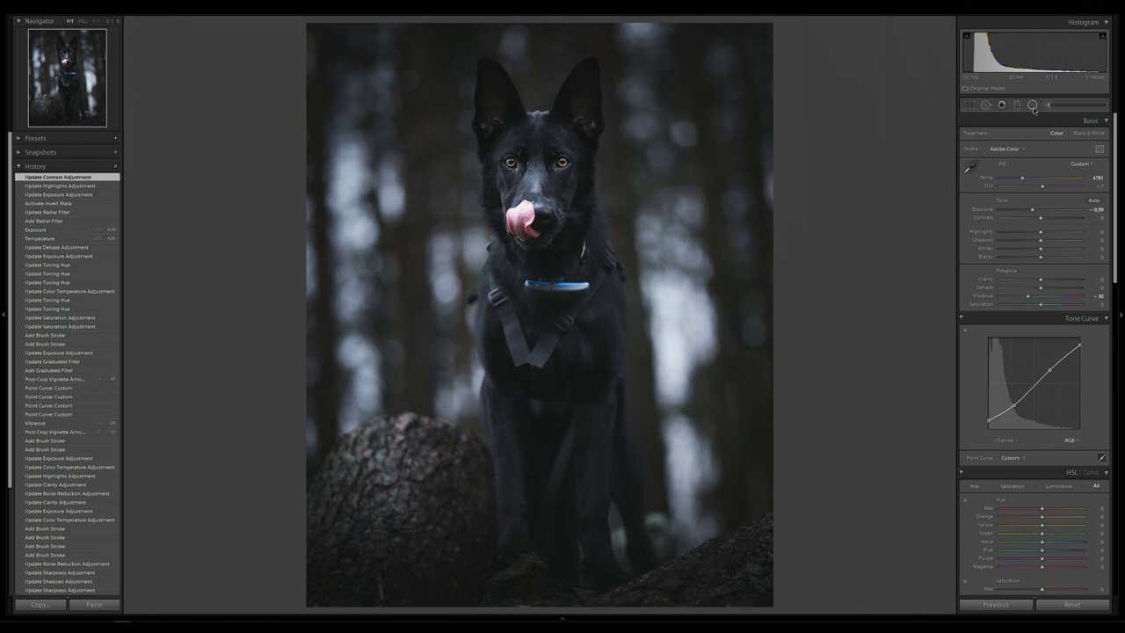
Set the post-crop vignette amount to -65.
{"action": "scroll", "coordinate": [983, 311], "scroll_direction": "down", "scroll_amount": 10}
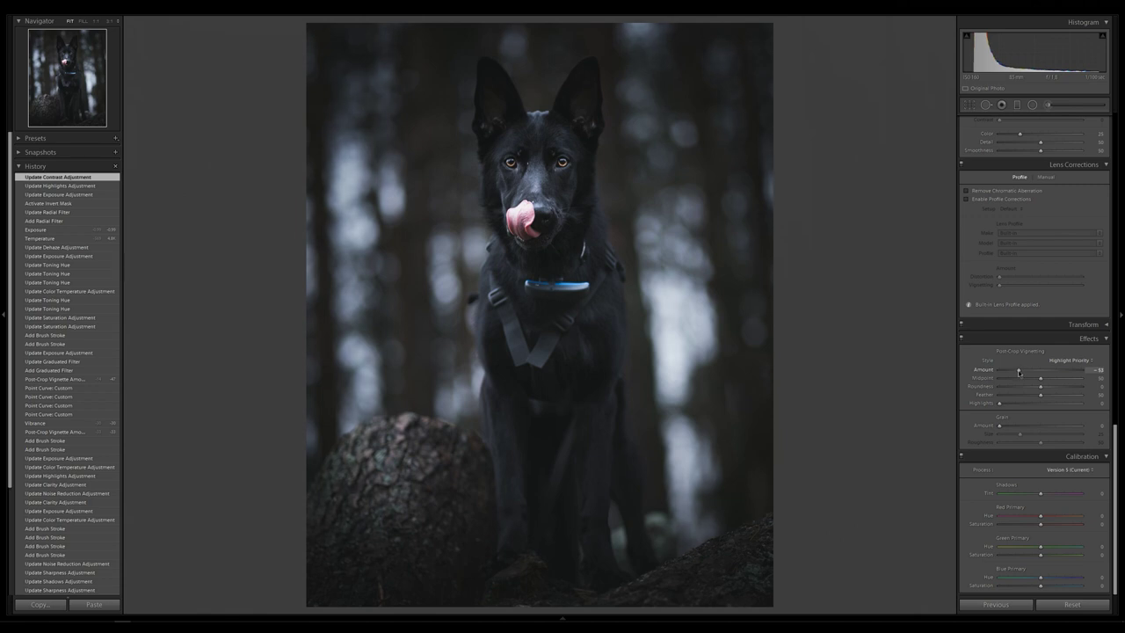
{"action": "left_click_drag", "start_coordinate": [1016, 372], "coordinate": [1014, 373]}
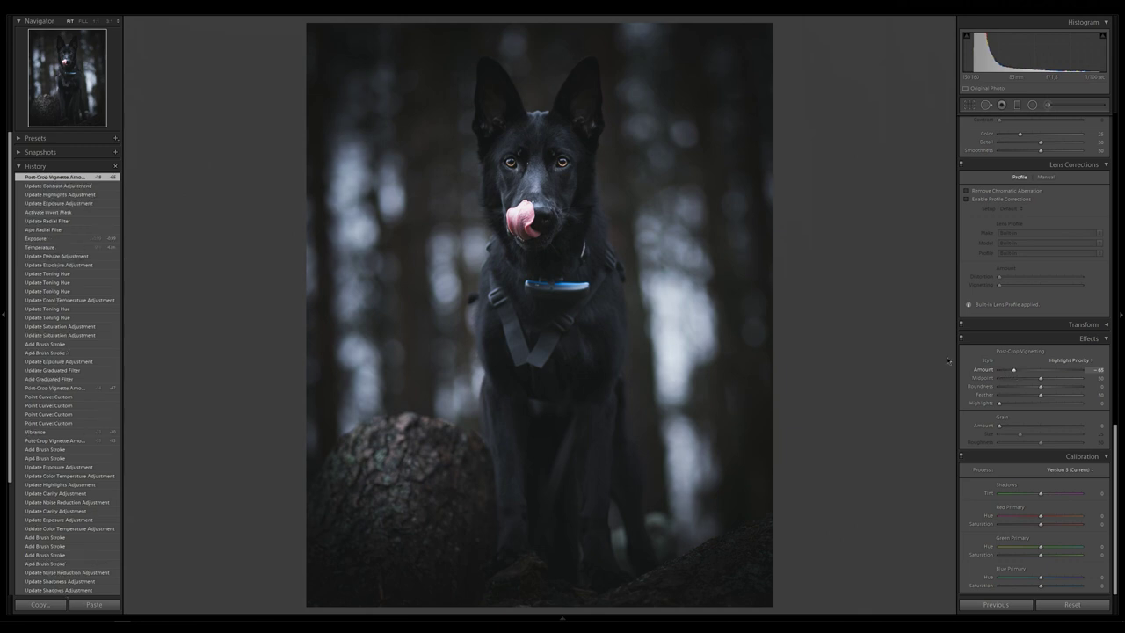
Paint a new brush mask over the dog's body, legs, head and ears with an enlarged brush and the mask overlay shown.
{"action": "left_click", "coordinate": [1047, 106]}
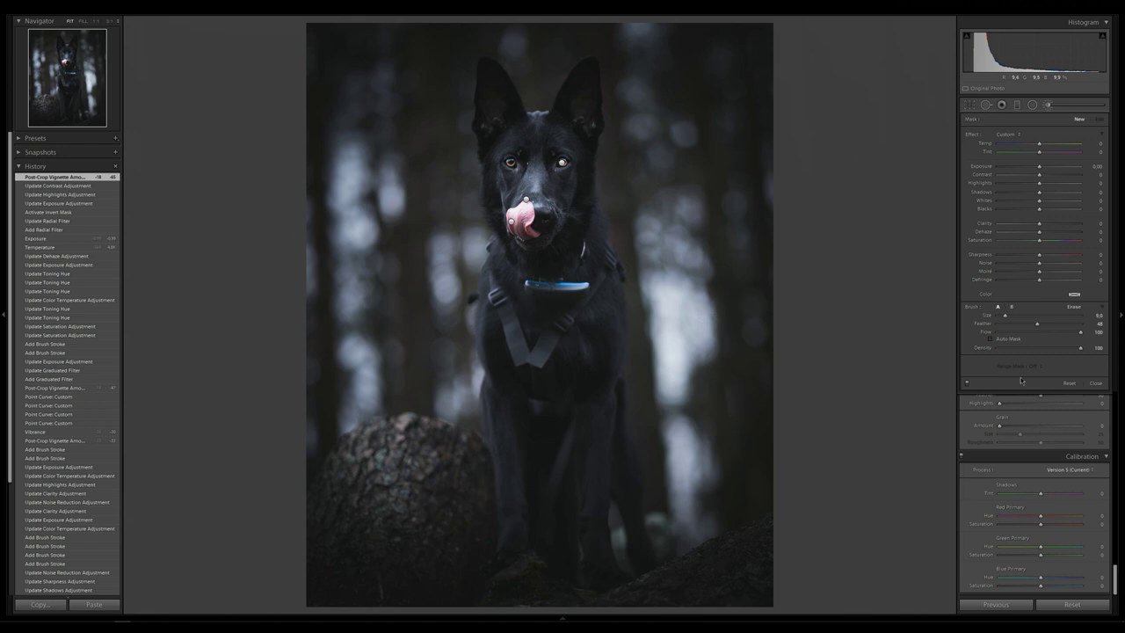
{"action": "key", "text": "shift+bracketright"}
{"action": "key", "text": "shift+bracketright"}
{"action": "key", "text": "shift+bracketright"}
{"action": "key", "text": "shift+bracketright"}
{"action": "key", "text": "bracketright"}
{"action": "key", "text": "bracketright"}
{"action": "key", "text": "h"}
{"action": "left_click_drag", "start_coordinate": [544, 378], "coordinate": [572, 321]}
{"action": "key", "text": "o"}
{"action": "mouse_move", "coordinate": [529, 367]}
{"action": "left_mouse_down"}
{"action": "mouse_move", "coordinate": [527, 334]}
{"action": "mouse_move", "coordinate": [501, 276]}
{"action": "left_mouse_up"}
{"action": "mouse_move", "coordinate": [508, 134]}
{"action": "left_mouse_down"}
{"action": "mouse_move", "coordinate": [510, 103]}
{"action": "mouse_move", "coordinate": [579, 75]}
{"action": "mouse_move", "coordinate": [562, 63]}
{"action": "left_mouse_up"}
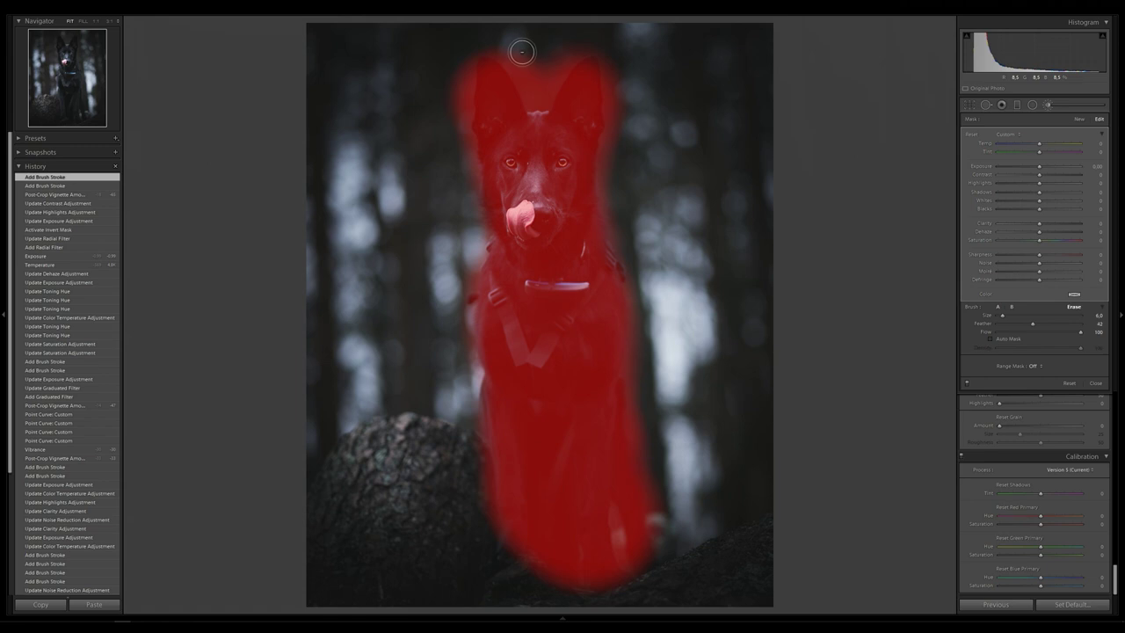
Erase the body mask's overspill around the ears, head and the dog's outline at eraser size 7, and hide the overlay.
{"action": "key", "text": "bracketright"}
{"action": "mouse_move", "coordinate": [537, 69]}
{"action": "left_mouse_down"}
{"action": "mouse_move", "coordinate": [535, 95]}
{"action": "mouse_move", "coordinate": [515, 45]}
{"action": "mouse_move", "coordinate": [467, 35]}
{"action": "mouse_move", "coordinate": [464, 155]}
{"action": "left_mouse_up"}
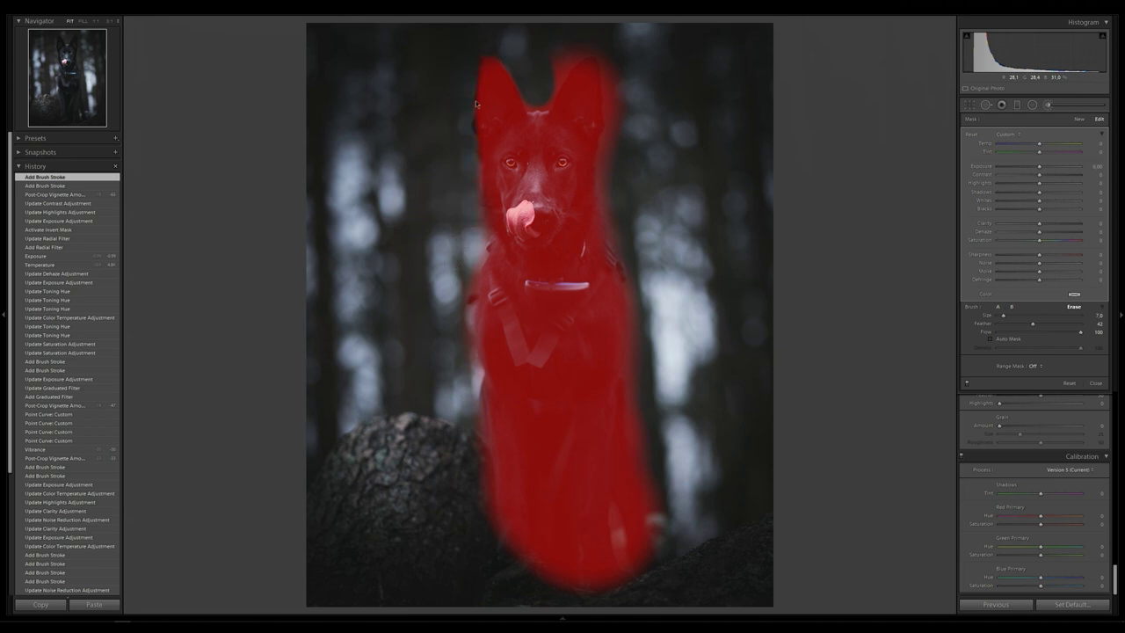
{"action": "left_click_drag", "start_coordinate": [555, 43], "coordinate": [544, 79]}
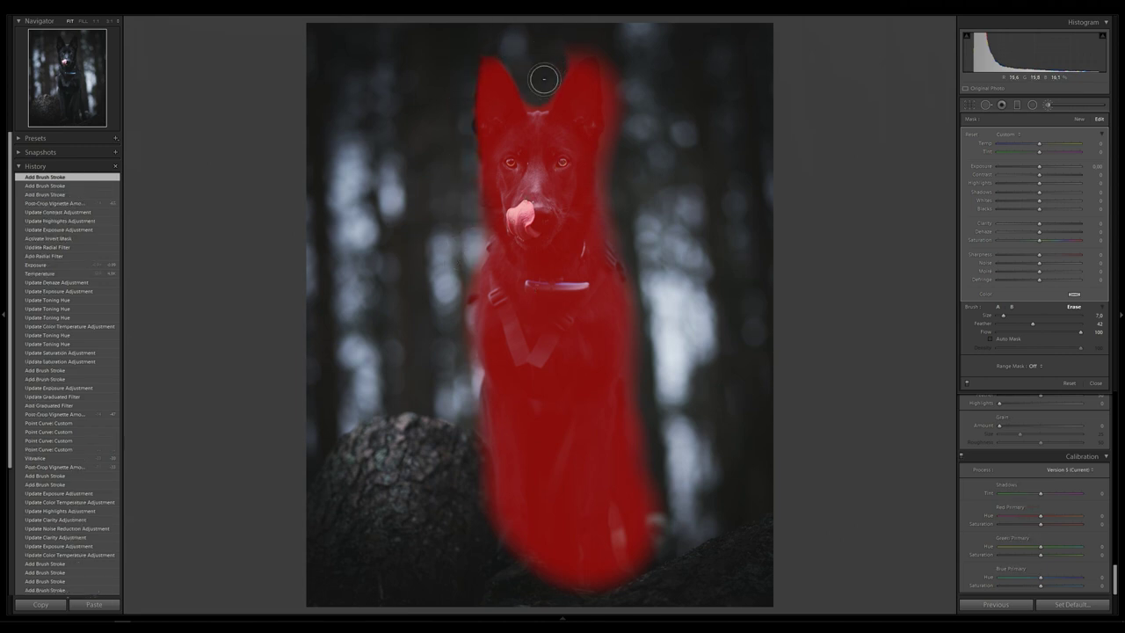
{"action": "mouse_move", "coordinate": [588, 35]}
{"action": "left_mouse_down"}
{"action": "mouse_move", "coordinate": [618, 125]}
{"action": "mouse_move", "coordinate": [620, 231]}
{"action": "mouse_move", "coordinate": [651, 307]}
{"action": "mouse_move", "coordinate": [652, 540]}
{"action": "left_mouse_up"}
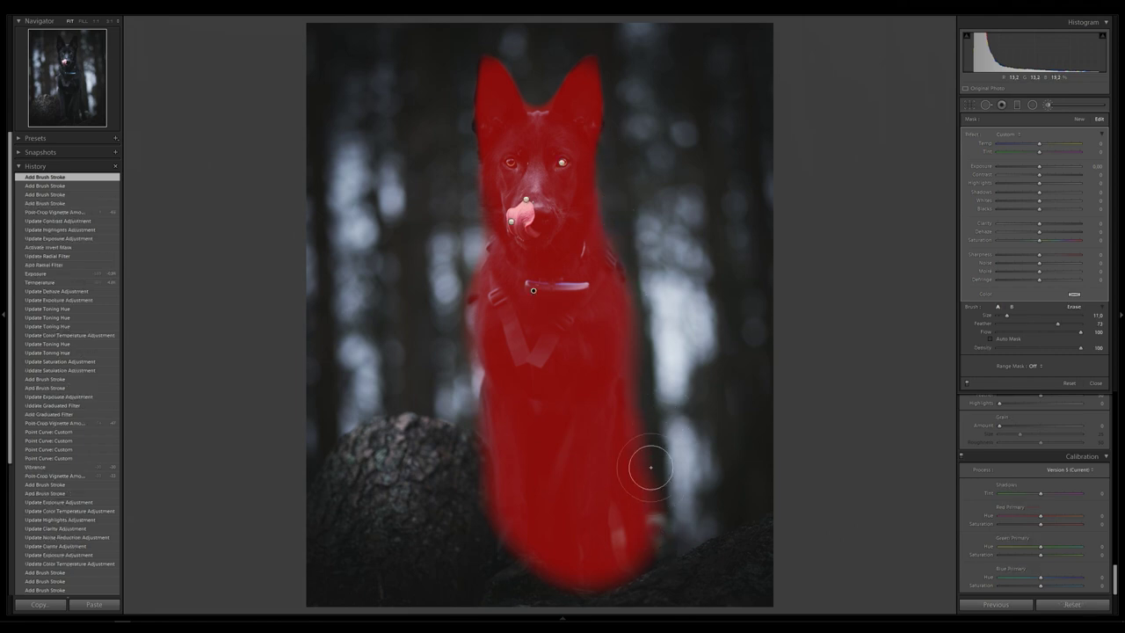
{"action": "key", "text": "o"}
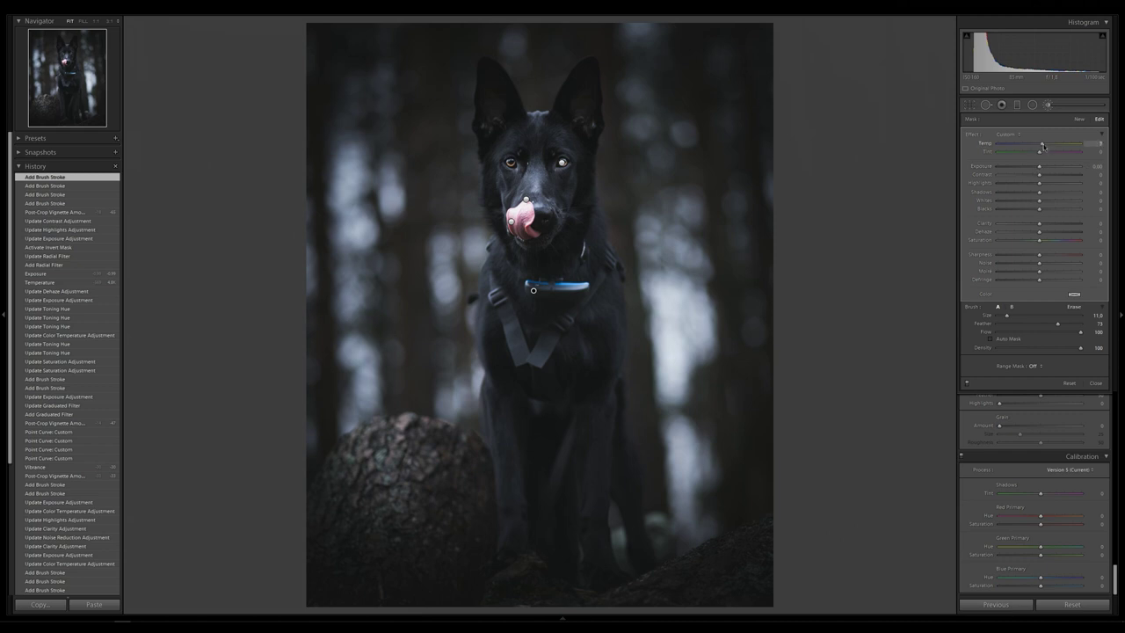
Warm the body mask slightly, raise its Exposure and Clarity a little and lower its Blacks.
{"action": "left_click_drag", "start_coordinate": [1043, 144], "coordinate": [1043, 166]}
{"action": "left_click_drag", "start_coordinate": [1040, 209], "coordinate": [1036, 210]}
{"action": "left_click_drag", "start_coordinate": [1042, 166], "coordinate": [1045, 166]}
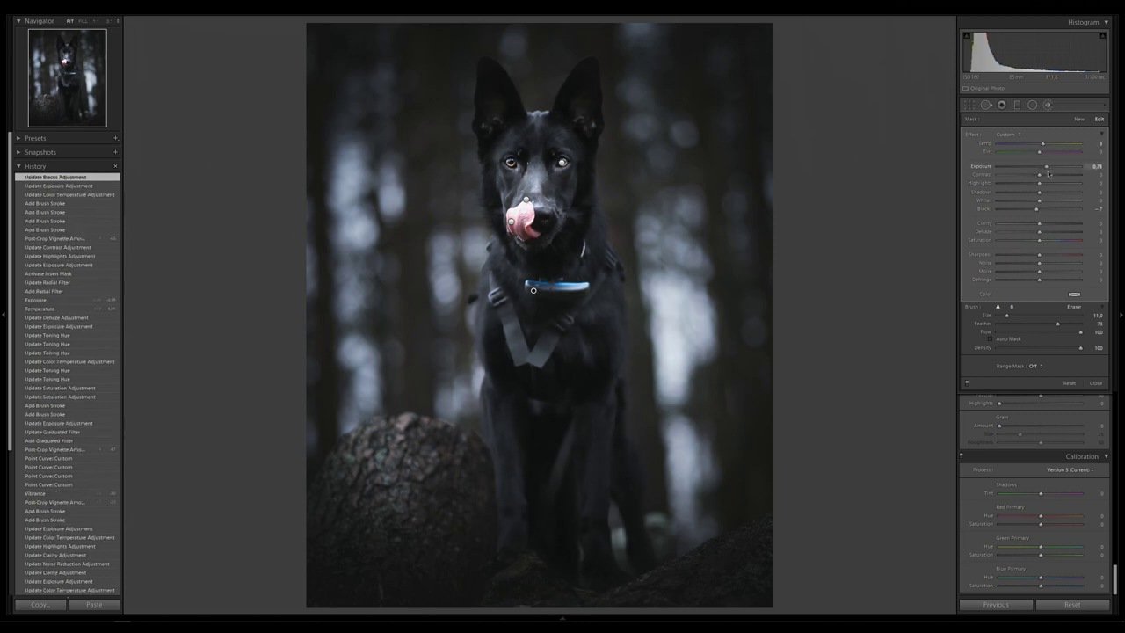
{"action": "left_click_drag", "start_coordinate": [1035, 209], "coordinate": [1033, 209]}
{"action": "left_click_drag", "start_coordinate": [1045, 166], "coordinate": [1043, 168]}
{"action": "left_click_drag", "start_coordinate": [1038, 223], "coordinate": [1042, 225]}
Refine the Saturation, Highlights, Whites and Clarity of the existing tongue mask and finish brushing.
{"action": "left_click", "coordinate": [512, 222]}
{"action": "left_click_drag", "start_coordinate": [1039, 184], "coordinate": [1032, 225]}
{"action": "key", "text": "k"}
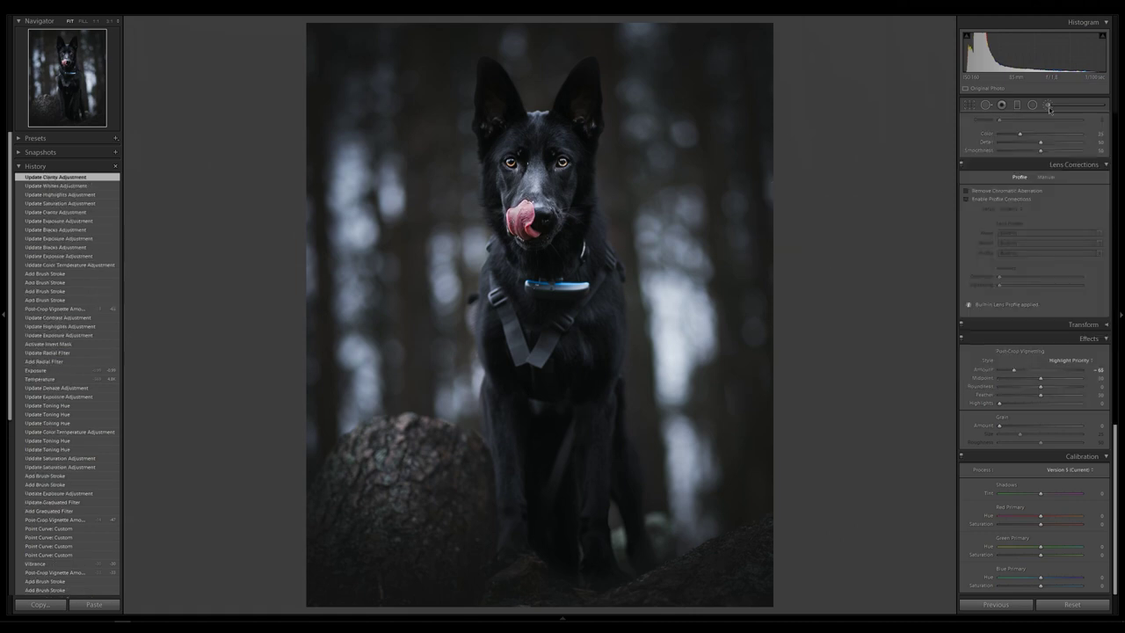
Compare the photo before and after side by side, and open the edited photo in Photoshop.
{"action": "key", "text": "y"}
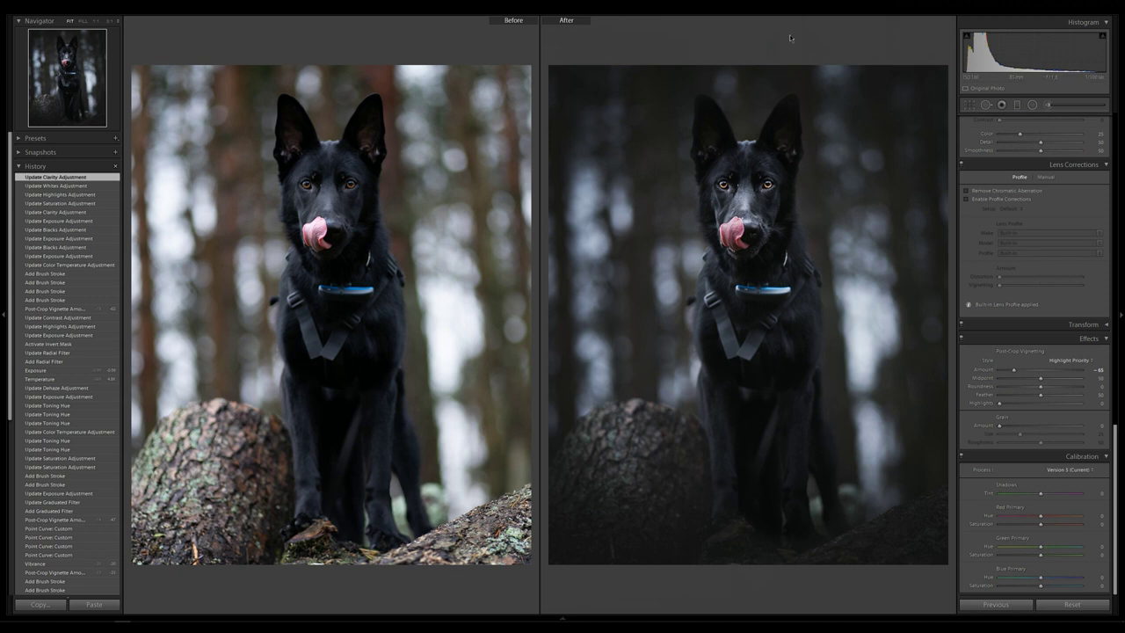
{"action": "key", "text": "y"}
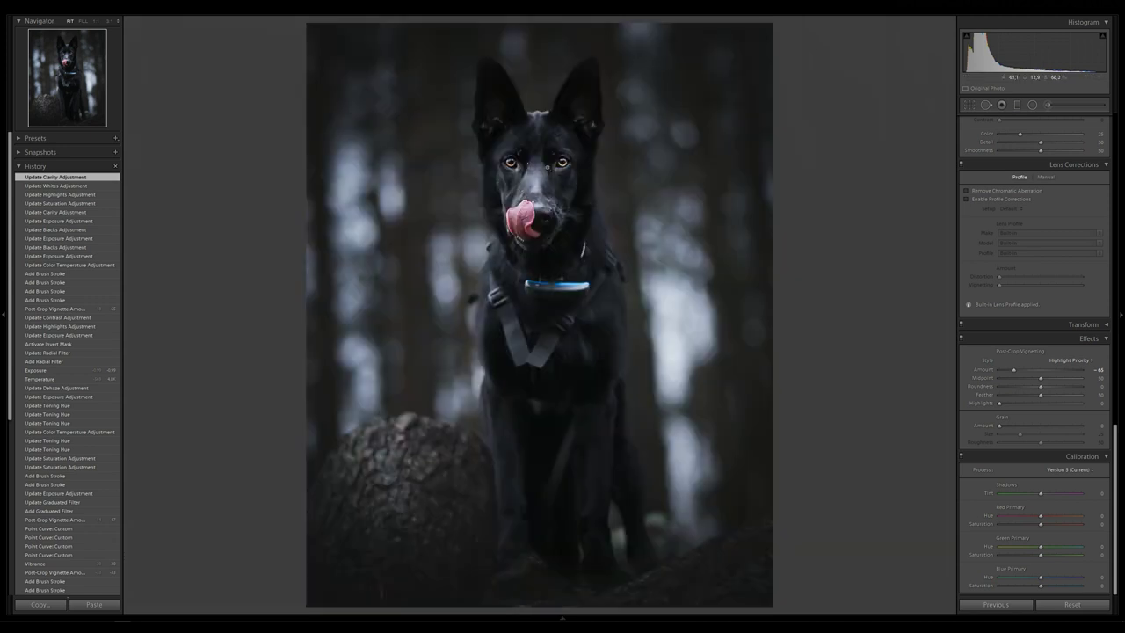
{"action": "right_click", "coordinate": [548, 169]}
{"action": "mouse_move", "coordinate": [579, 243]}
{"action": "left_click", "coordinate": [729, 242]}
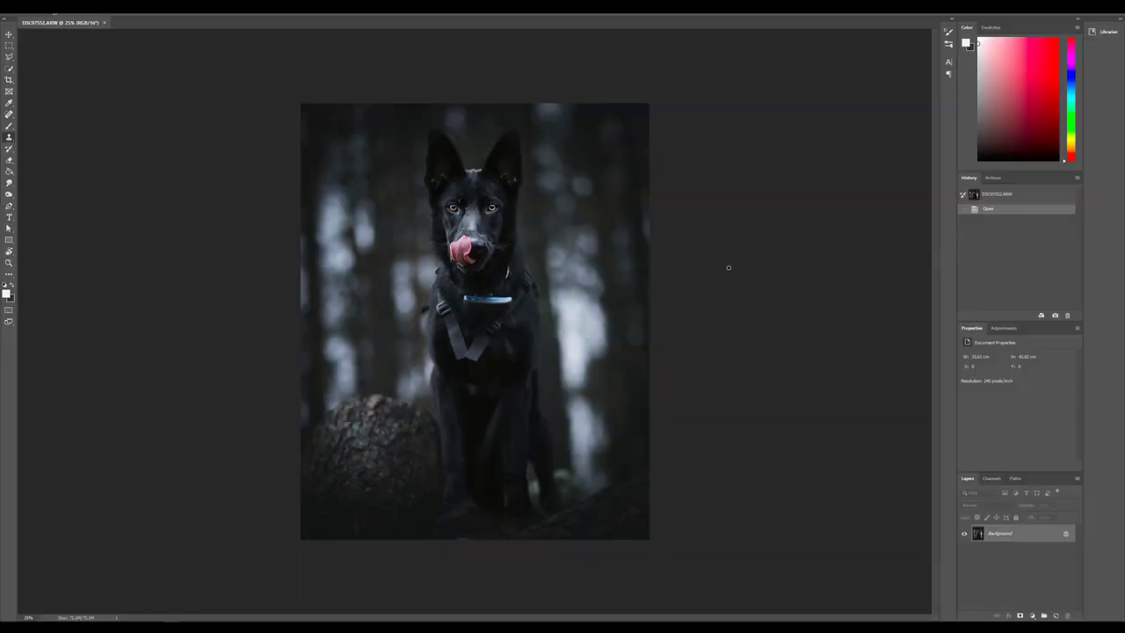
Remove the white speck between the dog's eyes with the Clone Stamp, working zoomed in on the face.
{"action": "scroll", "coordinate": [466, 211], "scroll_direction": "up", "scroll_amount": 10}
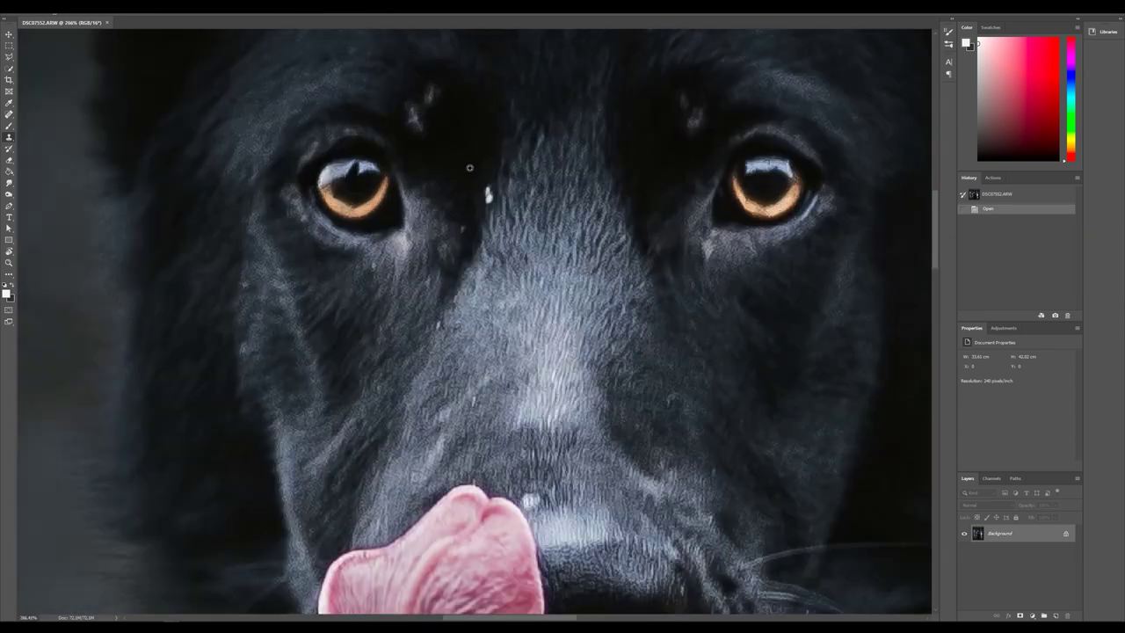
{"action": "mouse_move", "coordinate": [487, 192]}
{"action": "left_mouse_down"}
{"action": "mouse_move", "coordinate": [475, 195]}
{"action": "mouse_move", "coordinate": [489, 195]}
{"action": "left_mouse_up"}
{"action": "left_click", "coordinate": [487, 195]}
{"action": "left_click", "coordinate": [479, 193]}
{"action": "left_click", "coordinate": [483, 192]}
{"action": "left_click", "coordinate": [487, 194]}
{"action": "left_click", "coordinate": [486, 194]}
{"action": "left_click", "coordinate": [484, 195]}
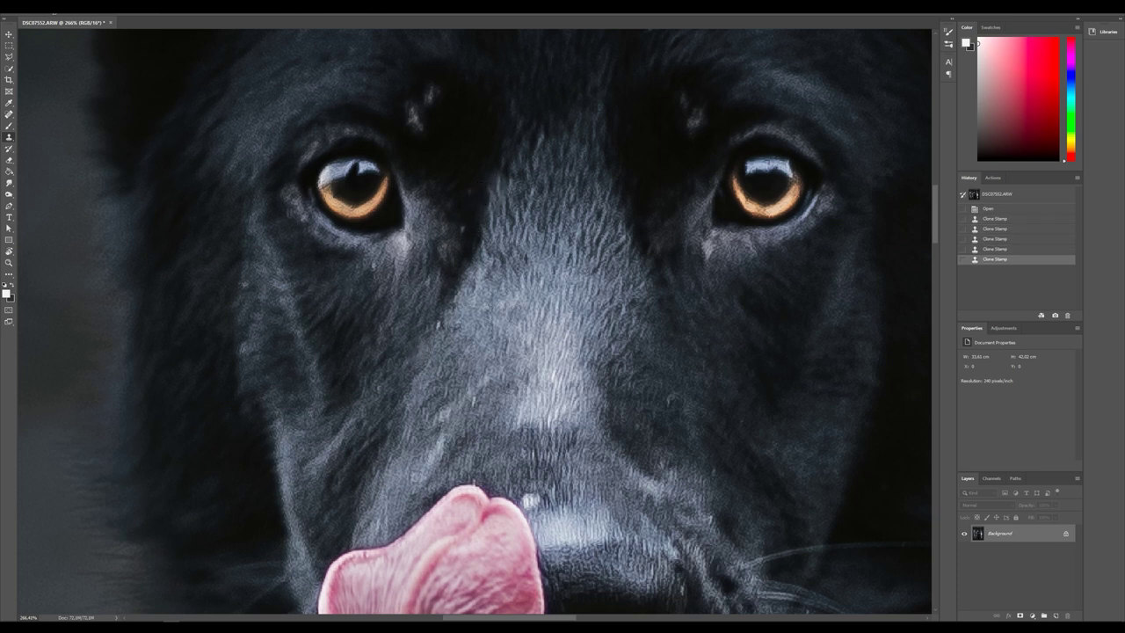
Enlarge the Clone Stamp brush and retouch small light specks on the muzzle and in the fur around the eye.
{"action": "right_click", "coordinate": [442, 344], "text": "alt"}
{"action": "left_click", "coordinate": [436, 325]}
{"action": "left_click", "coordinate": [476, 402]}
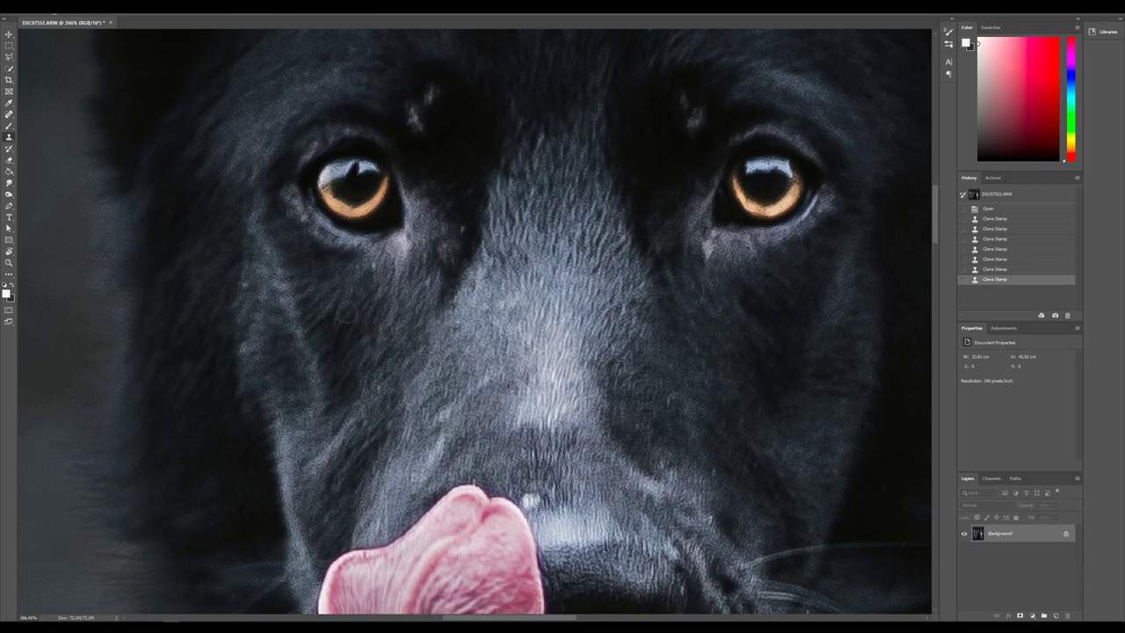
{"action": "left_click", "coordinate": [372, 267]}
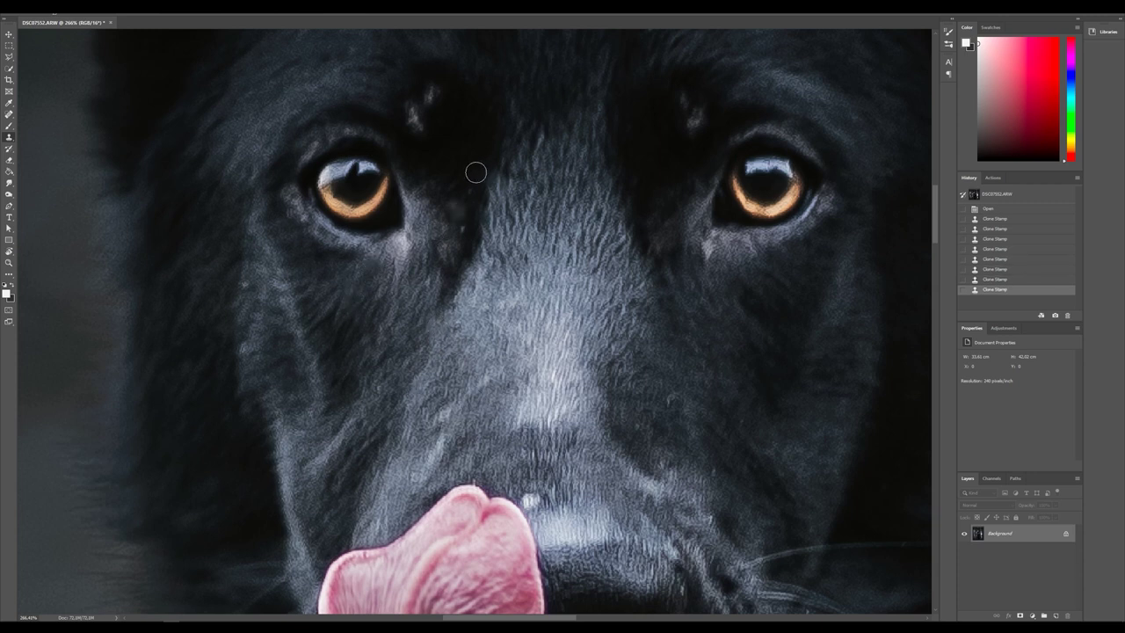
{"action": "left_click", "coordinate": [463, 228]}
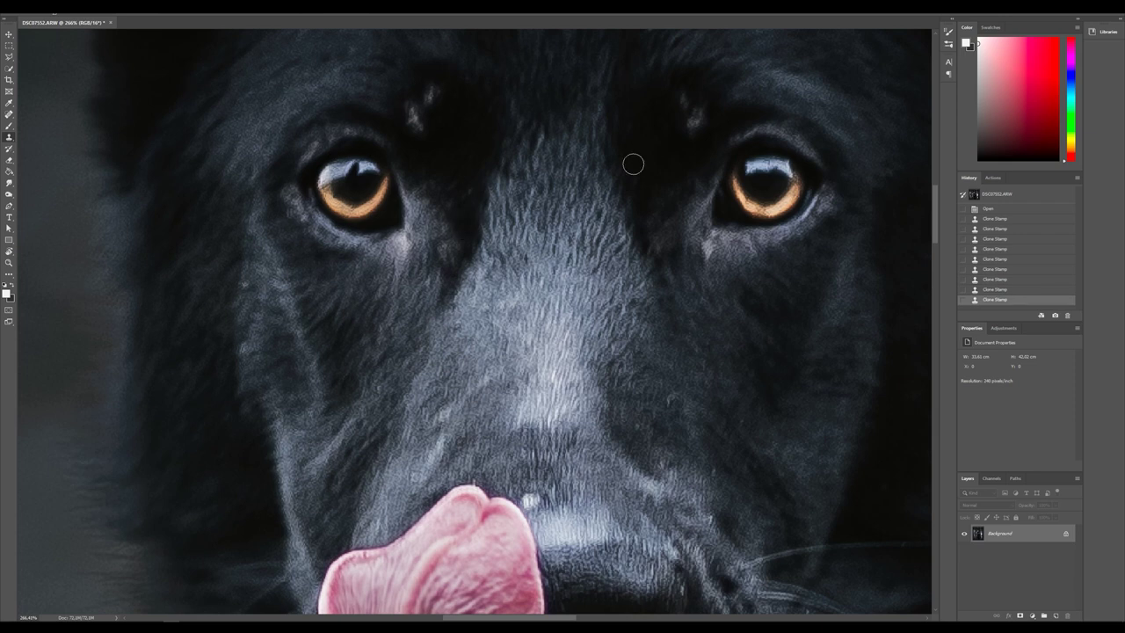
Clone out the light specks on the dog's forehead and the white speck above the nose beside the tongue.
{"action": "key", "text": "ctrl+0"}
{"action": "scroll", "coordinate": [592, 174], "scroll_direction": "up", "scroll_amount": 5}
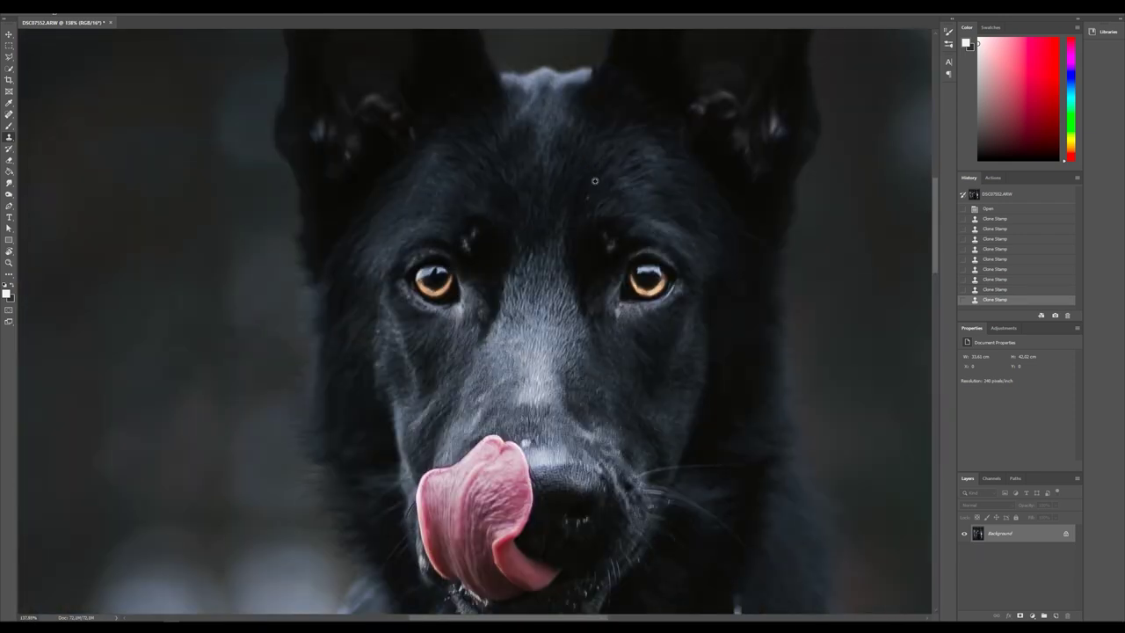
{"action": "left_click", "coordinate": [582, 205]}
{"action": "scroll", "coordinate": [482, 227], "scroll_direction": "down", "scroll_amount": 3}
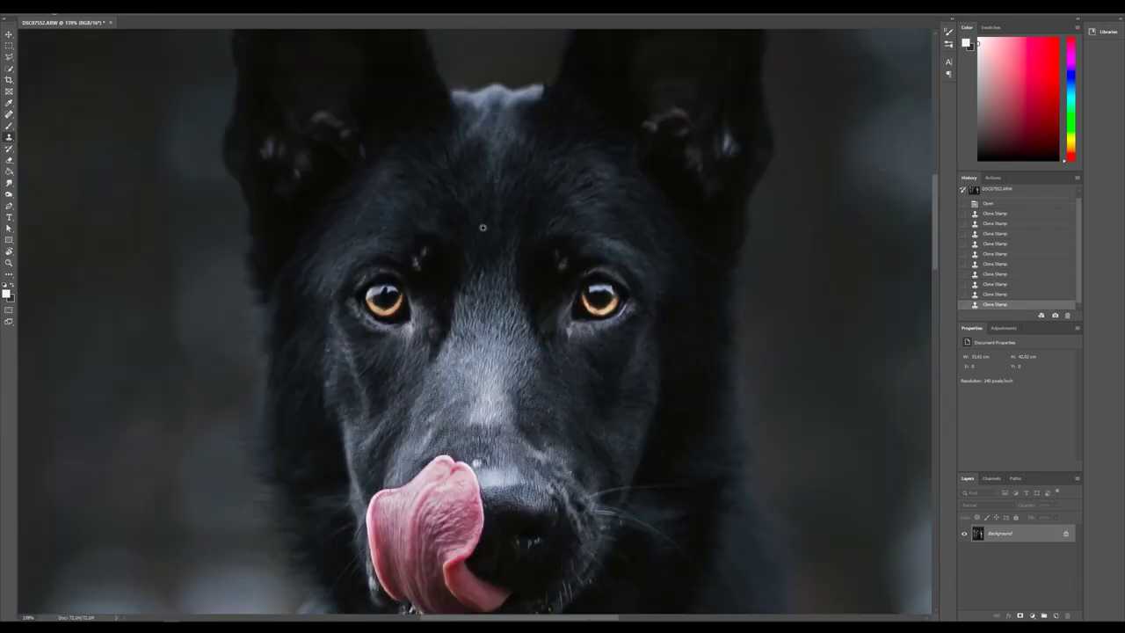
{"action": "scroll", "coordinate": [489, 475], "scroll_direction": "up", "scroll_amount": 5}
{"action": "left_click", "coordinate": [458, 442]}
{"action": "left_click", "coordinate": [458, 442]}
{"action": "scroll", "coordinate": [464, 351], "scroll_direction": "down", "scroll_amount": 6}
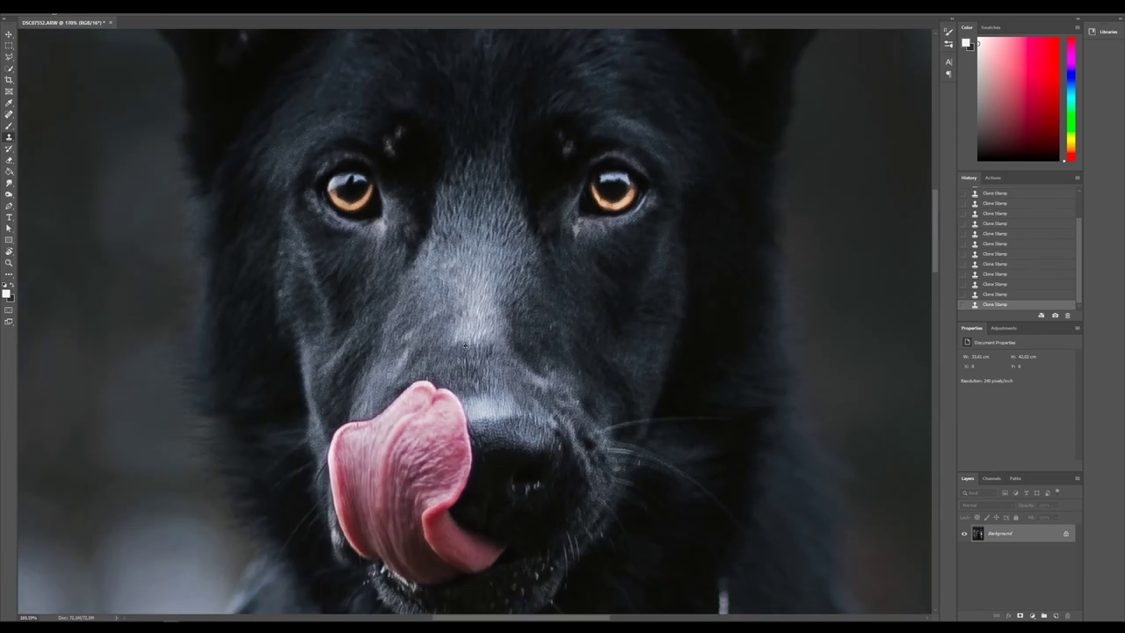
Retouch the remaining light specks in the muzzle fur above the whiskers with the Clone Stamp, sampling clean fur nearby.
{"action": "scroll", "coordinate": [539, 352], "scroll_direction": "up", "scroll_amount": 5}
{"action": "left_click", "coordinate": [532, 356], "text": "alt"}
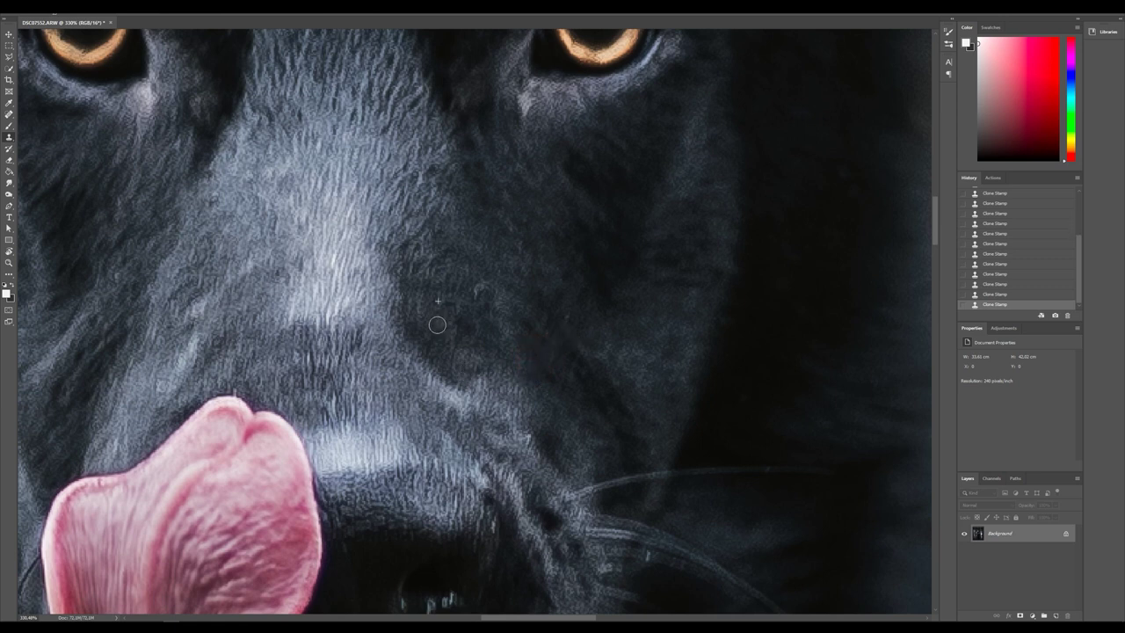
{"action": "scroll", "coordinate": [639, 378], "scroll_direction": "down", "scroll_amount": 8}
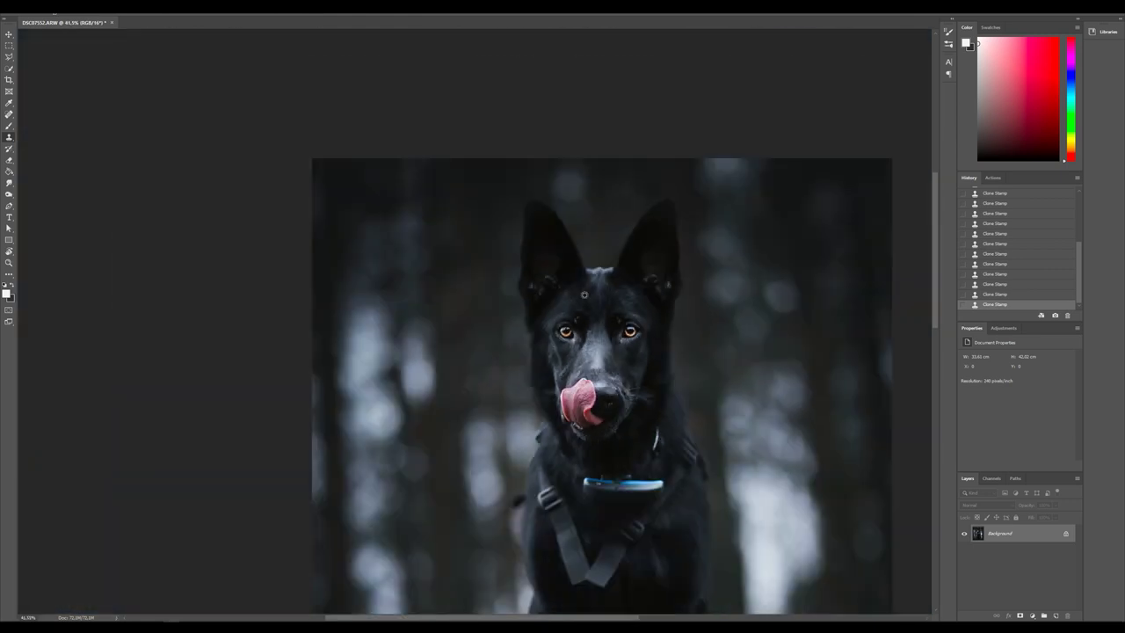
{"action": "scroll", "coordinate": [585, 295], "scroll_direction": "down", "scroll_amount": 2}
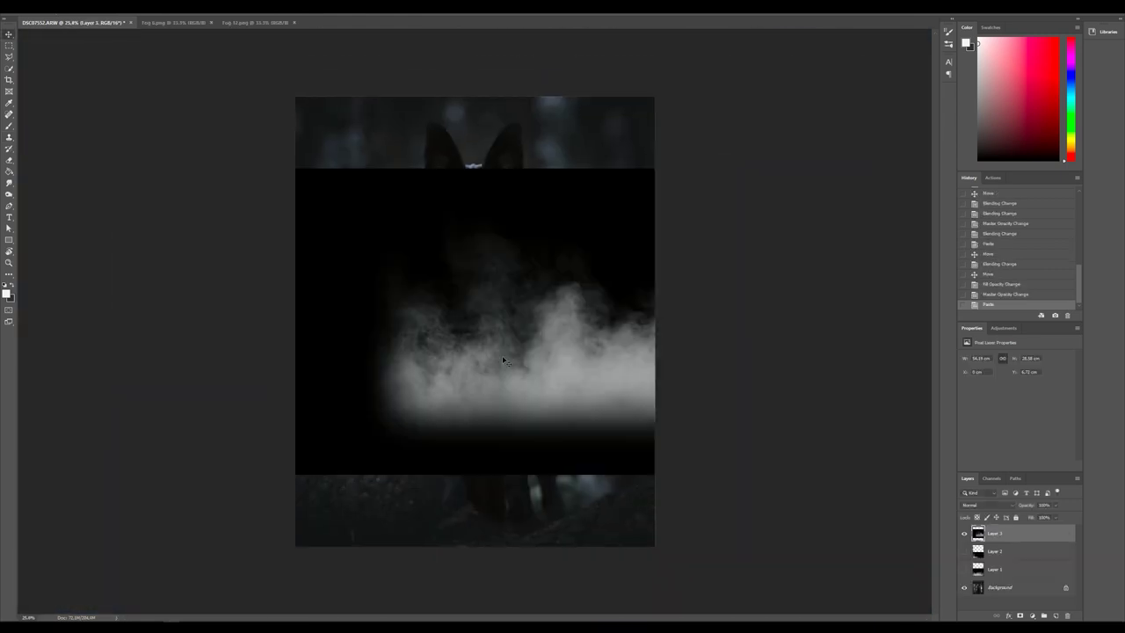
Position the pasted fog layer across the lower part of the photo and blend it in with Screen mode at reduced opacity.
{"action": "left_click_drag", "start_coordinate": [506, 360], "coordinate": [433, 501]}
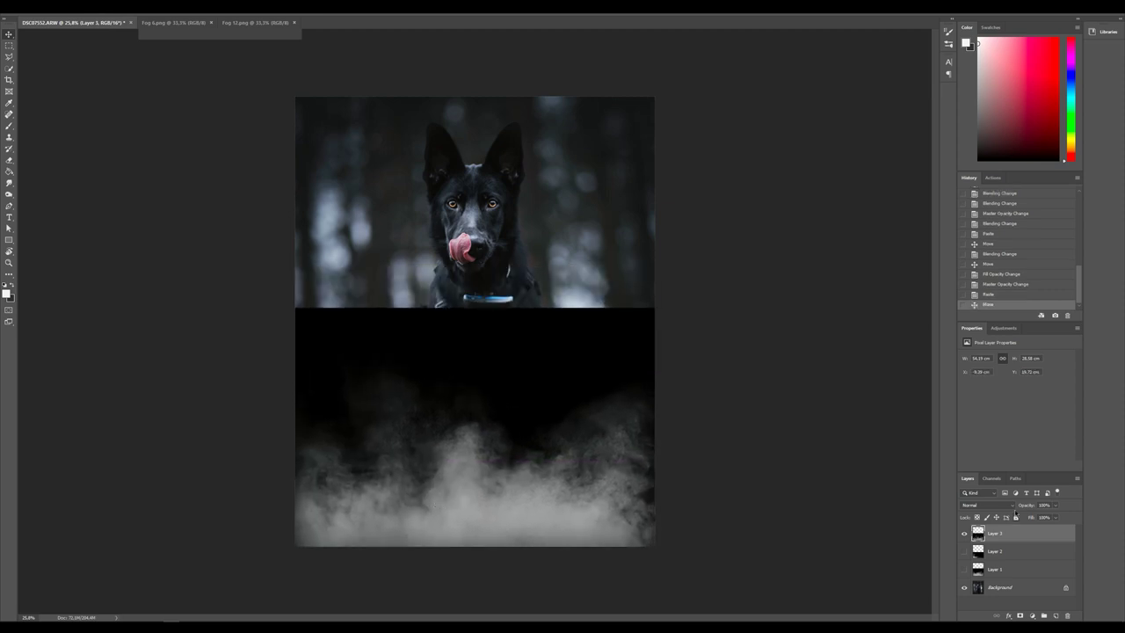
{"action": "left_click", "coordinate": [993, 506]}
{"action": "left_click", "coordinate": [973, 476]}
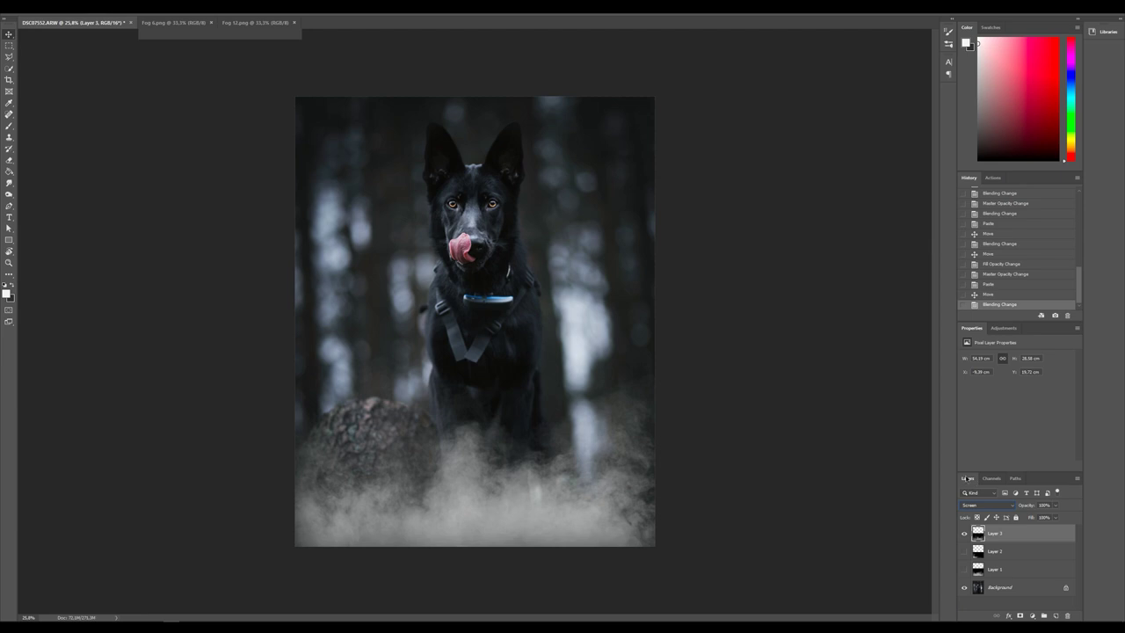
{"action": "left_click", "coordinate": [1055, 505]}
{"action": "left_click_drag", "start_coordinate": [1057, 515], "coordinate": [1023, 517]}
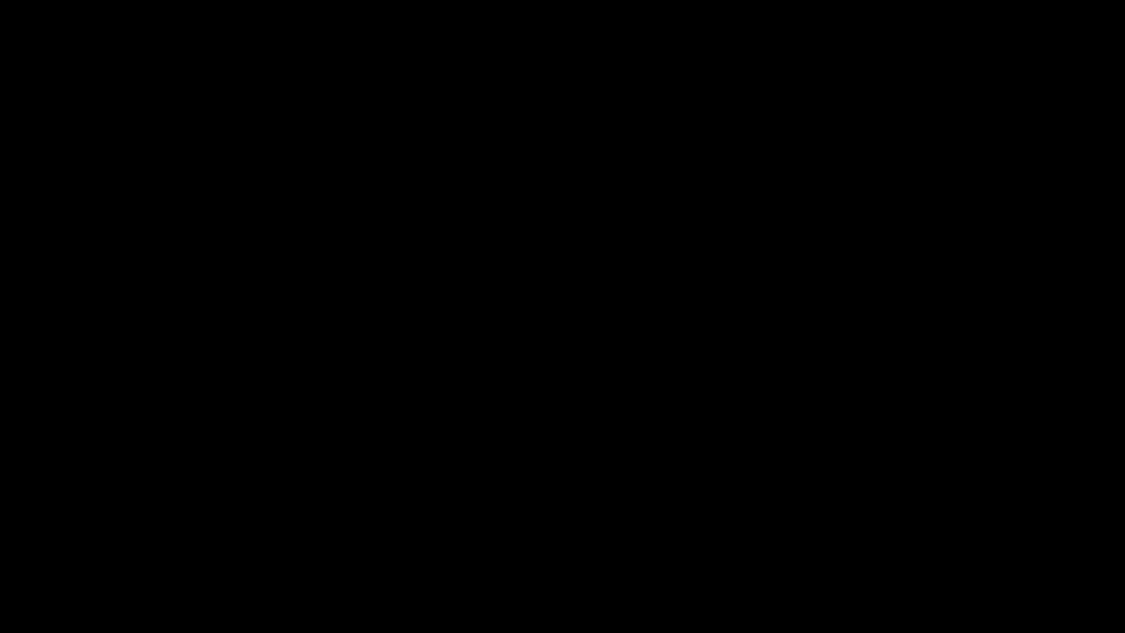